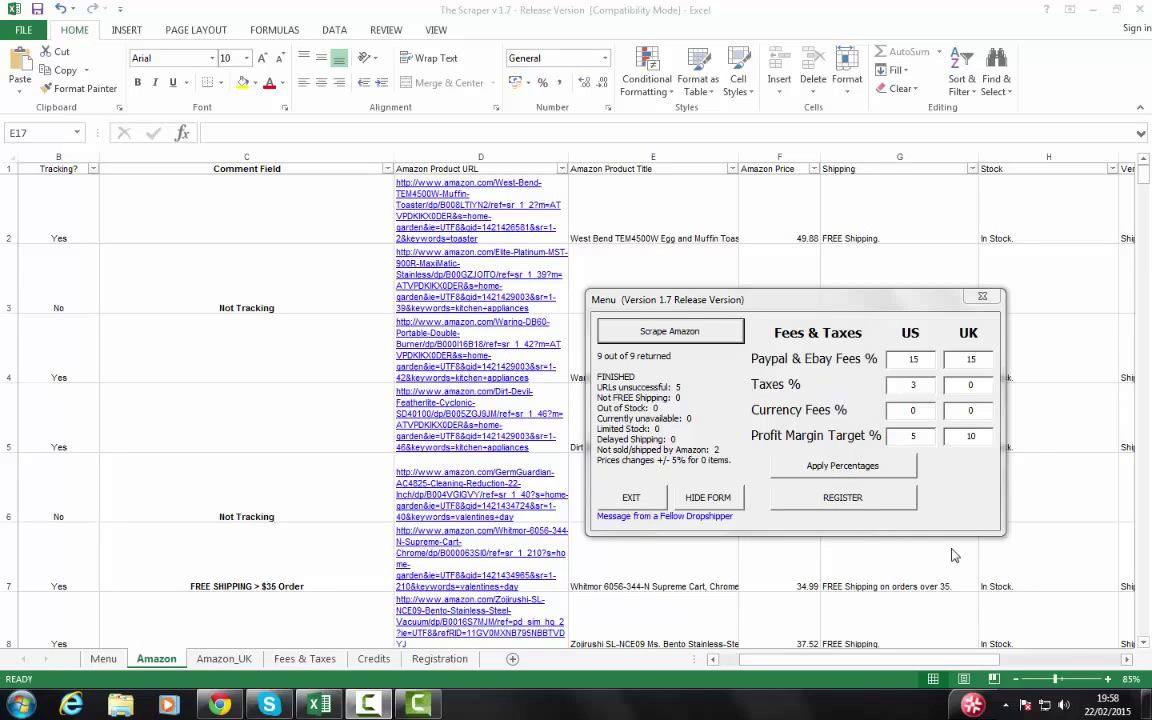
Copy the Nearly Natural 5043 palm tree's Amazon page URL from Chrome into cell D12 of the Amazon sheet in Excel
click(220, 705)
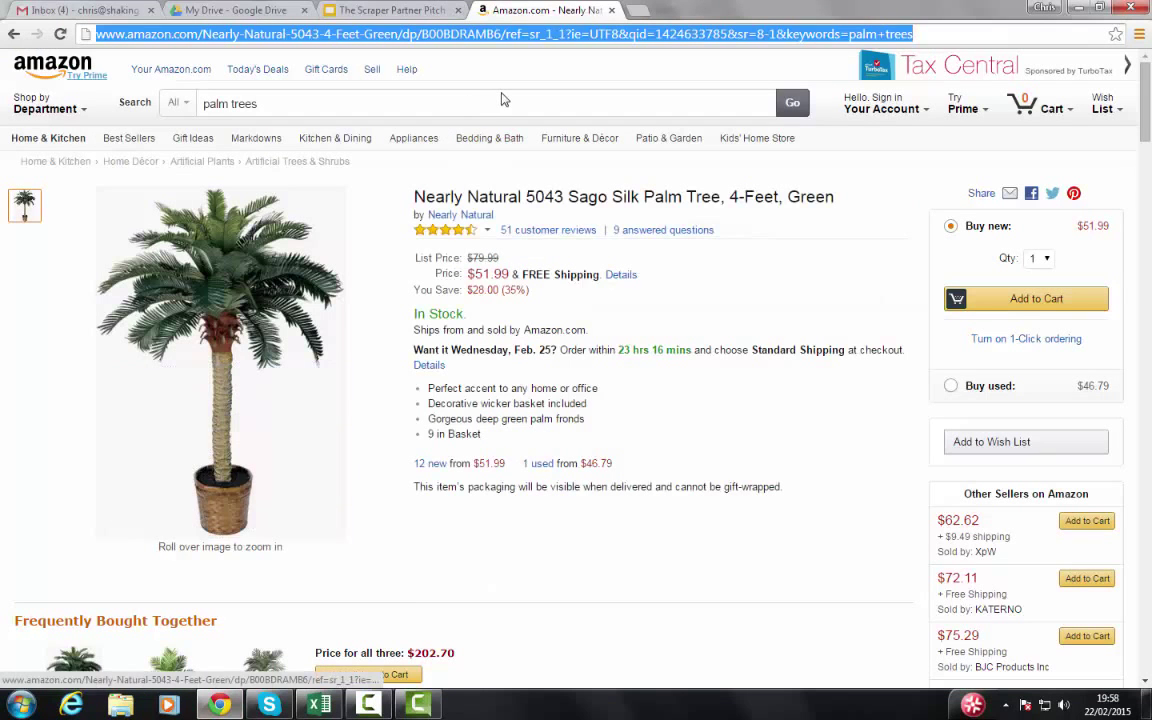
key(alt+Tab)
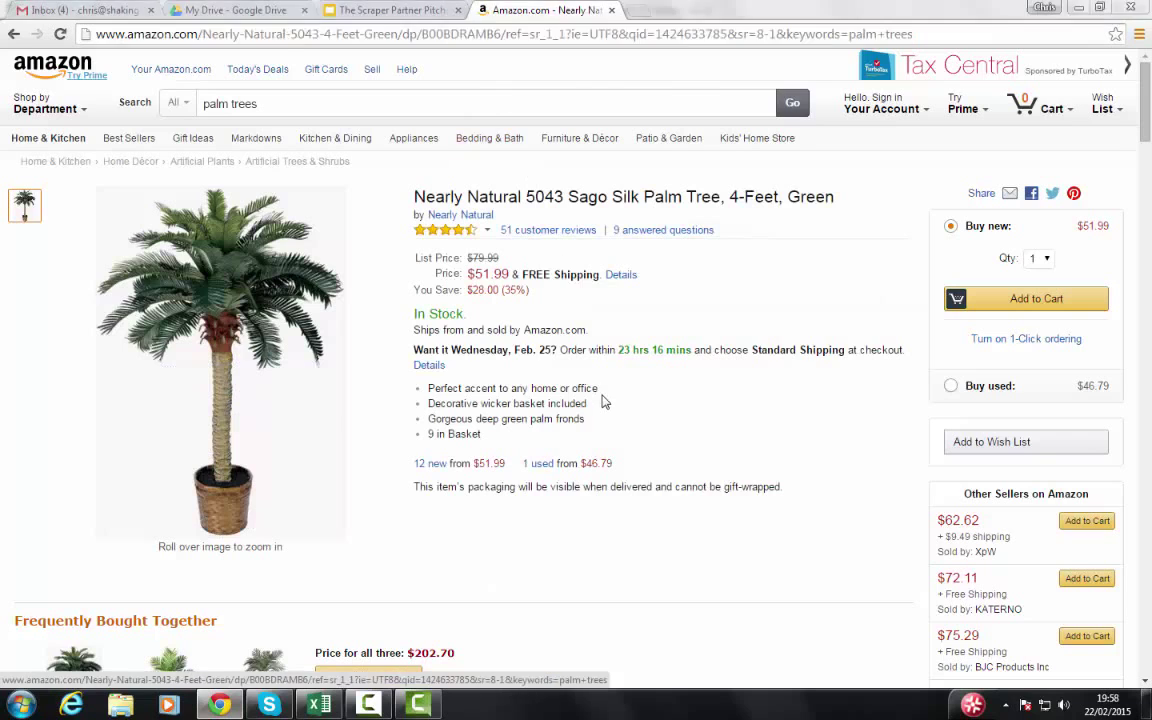
click(631, 589)
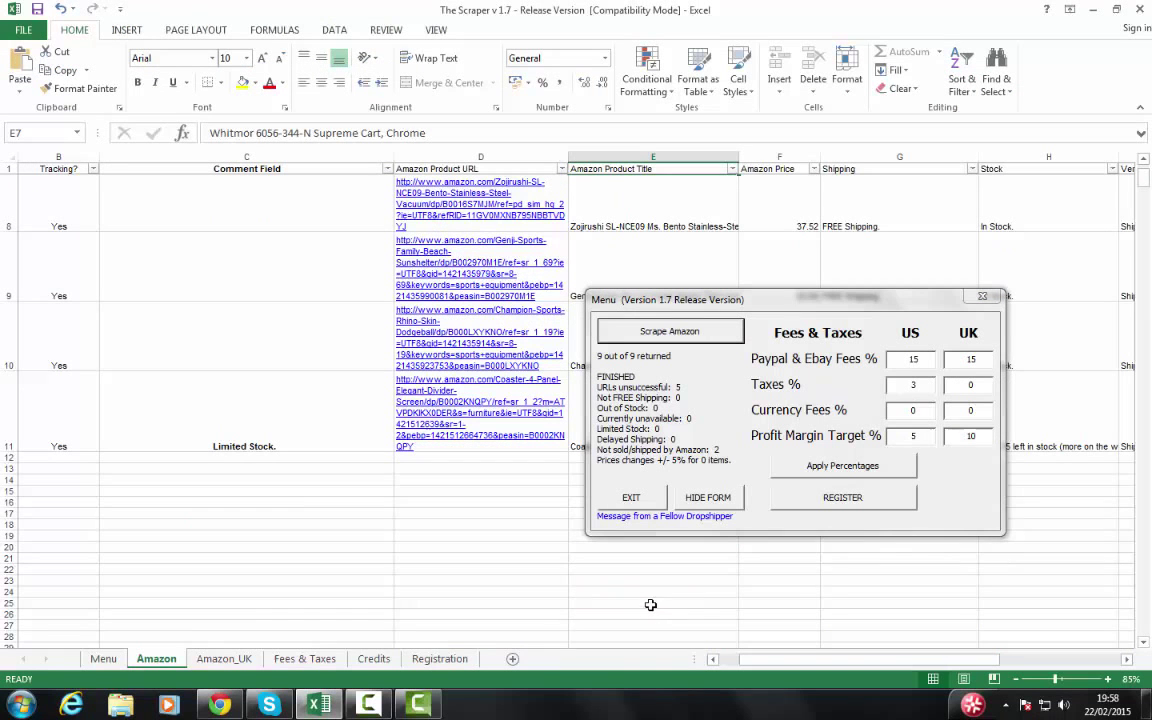
click(498, 463)
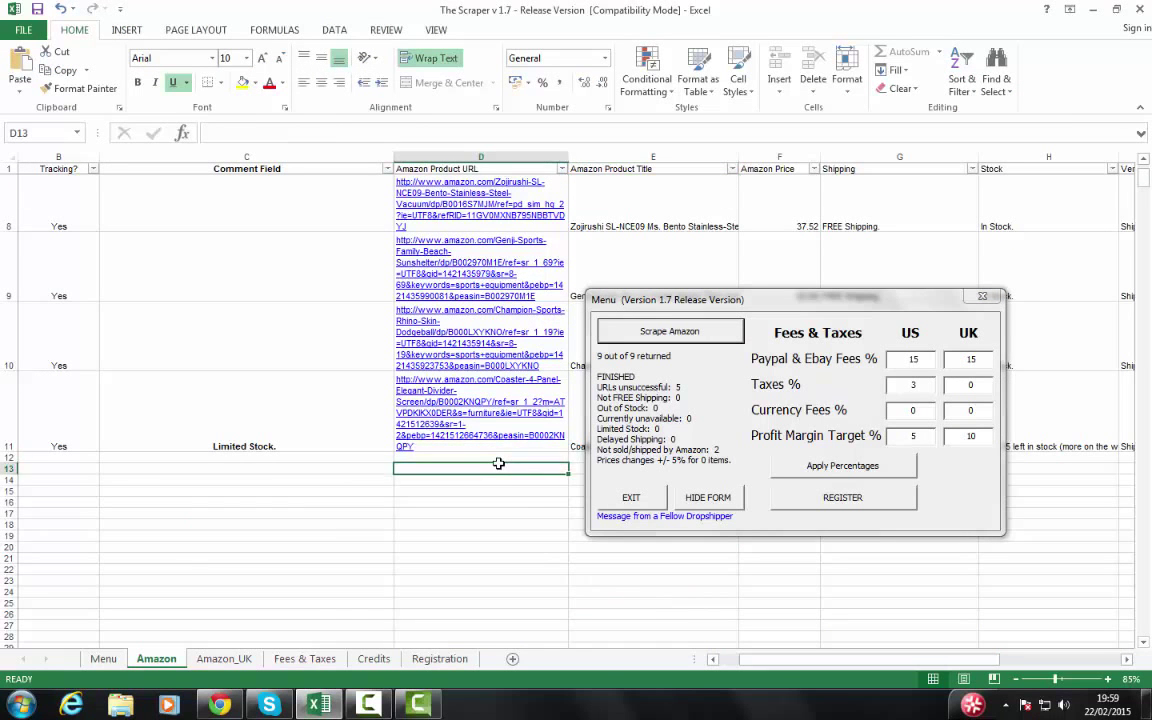
click(498, 459)
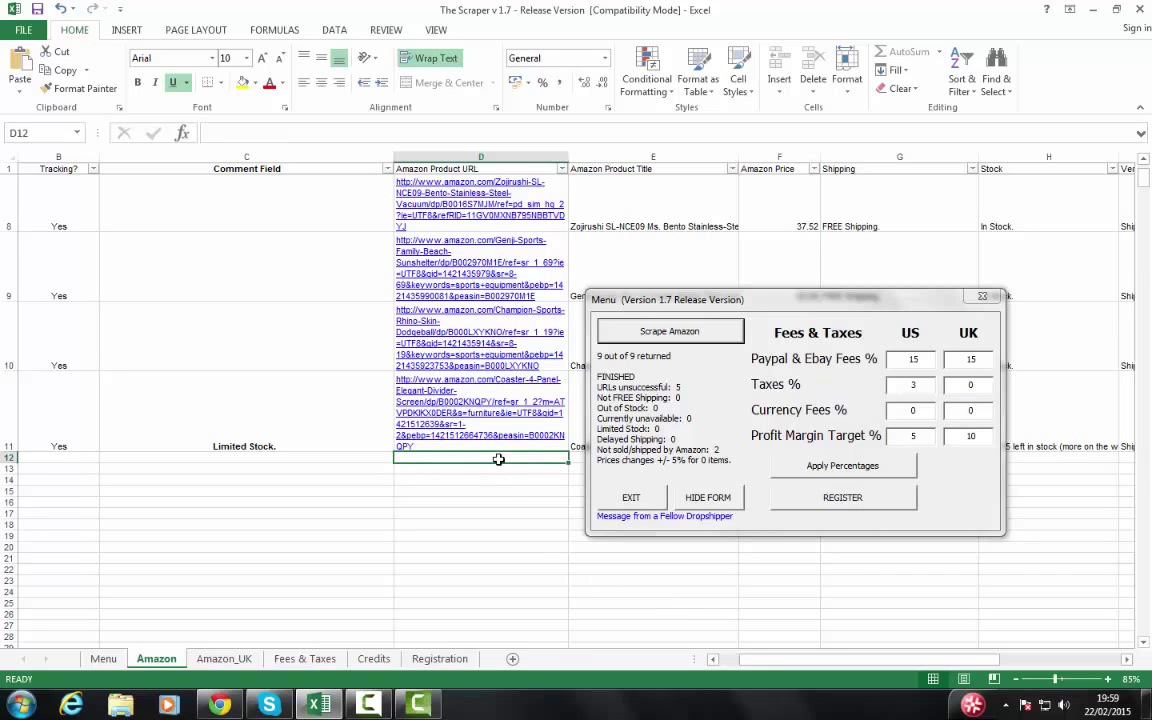
key(ctrl+v)
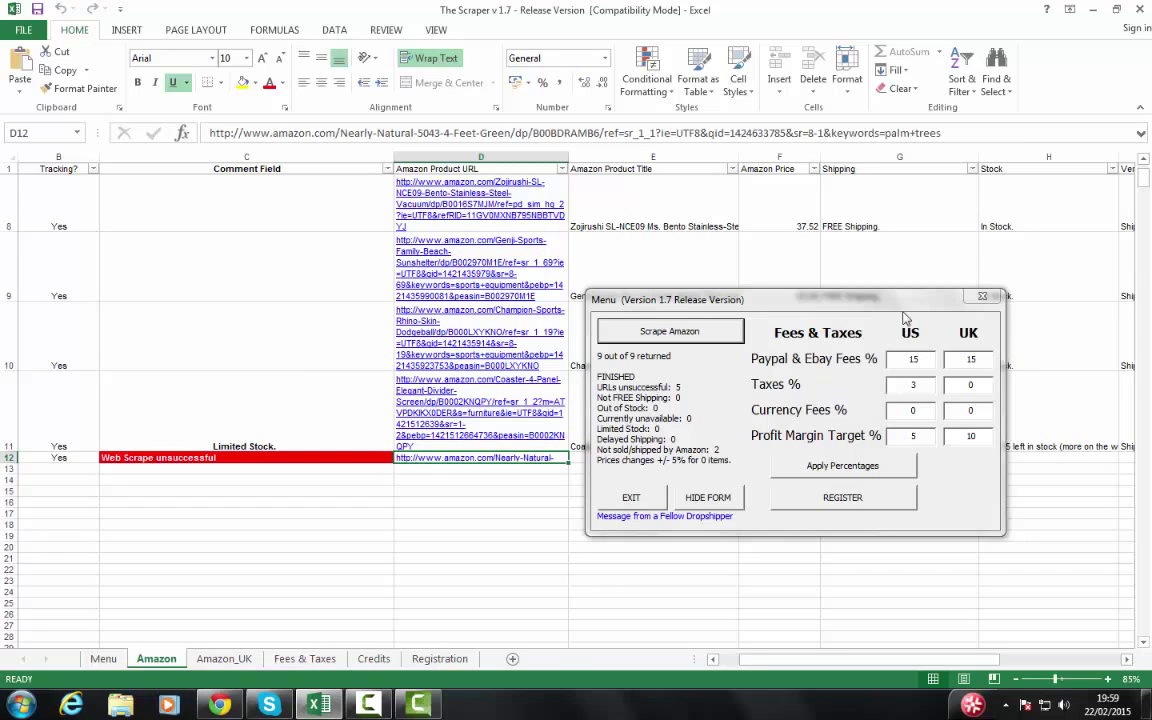
Enter "Tropical Palm Tree Home Office" as the eBay title for the palm tree product in row 12
drag(860, 300, 380, 75)
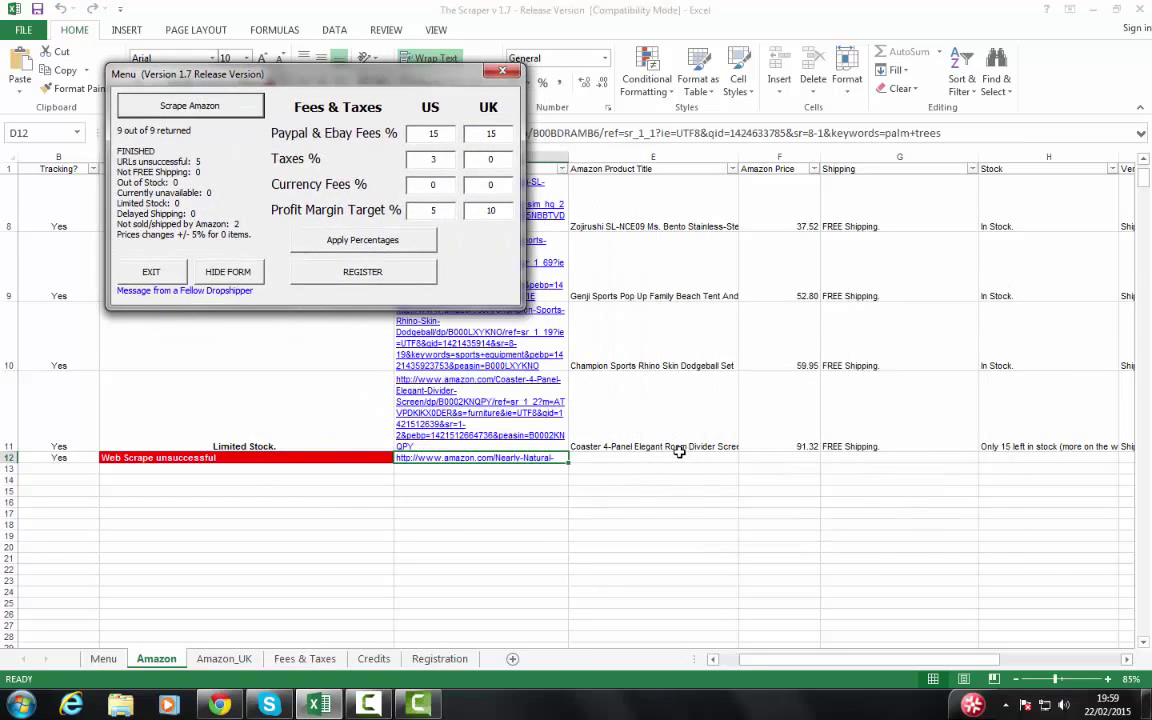
click(679, 455)
key(Right)
key(Right)
key(Right)
key(Right)
key(Right)
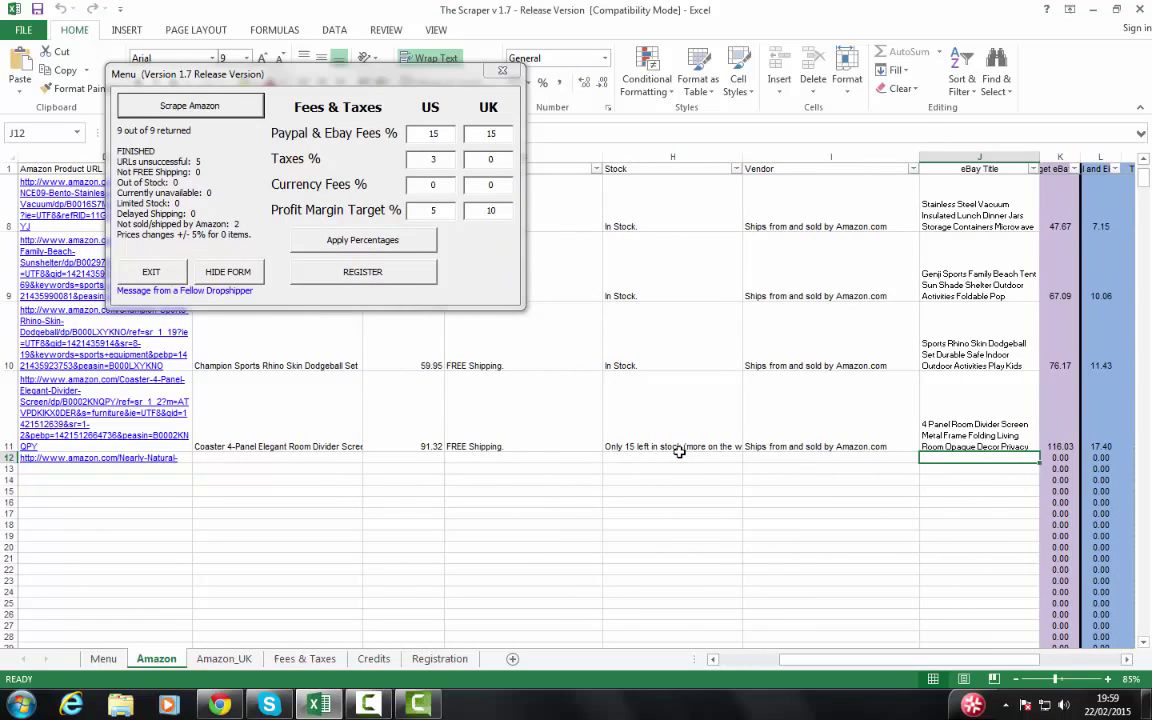
text(Tropic)
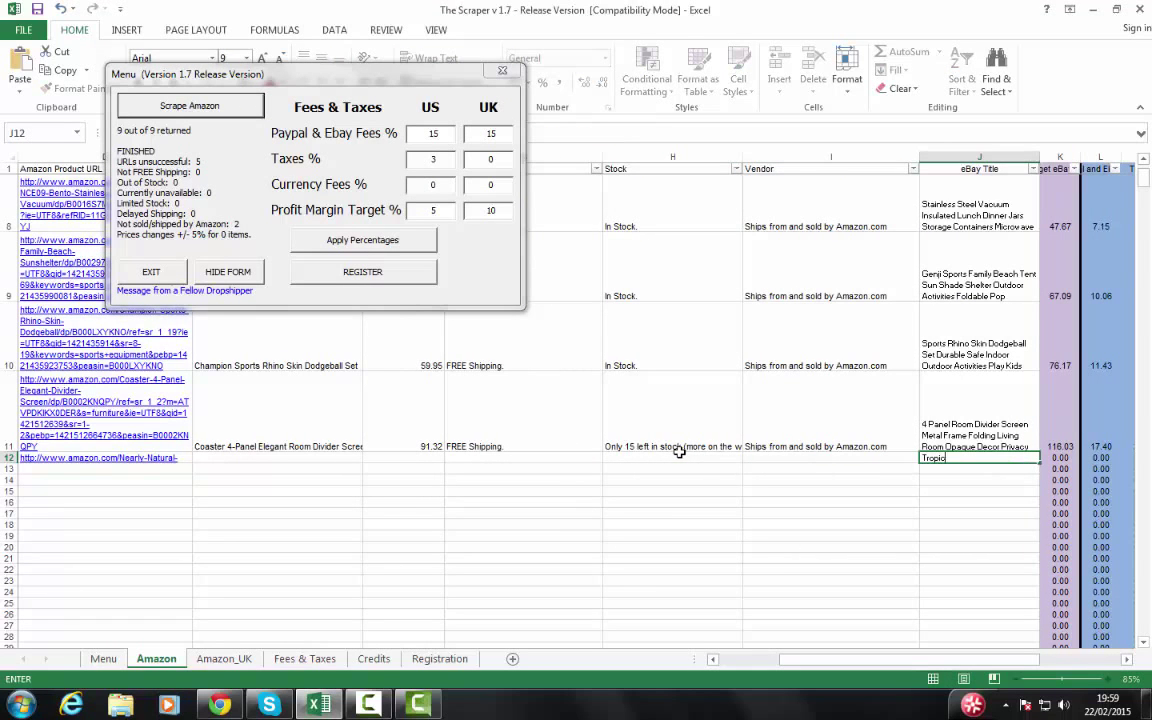
text(al Palm Tree Home Office)
key(Return)
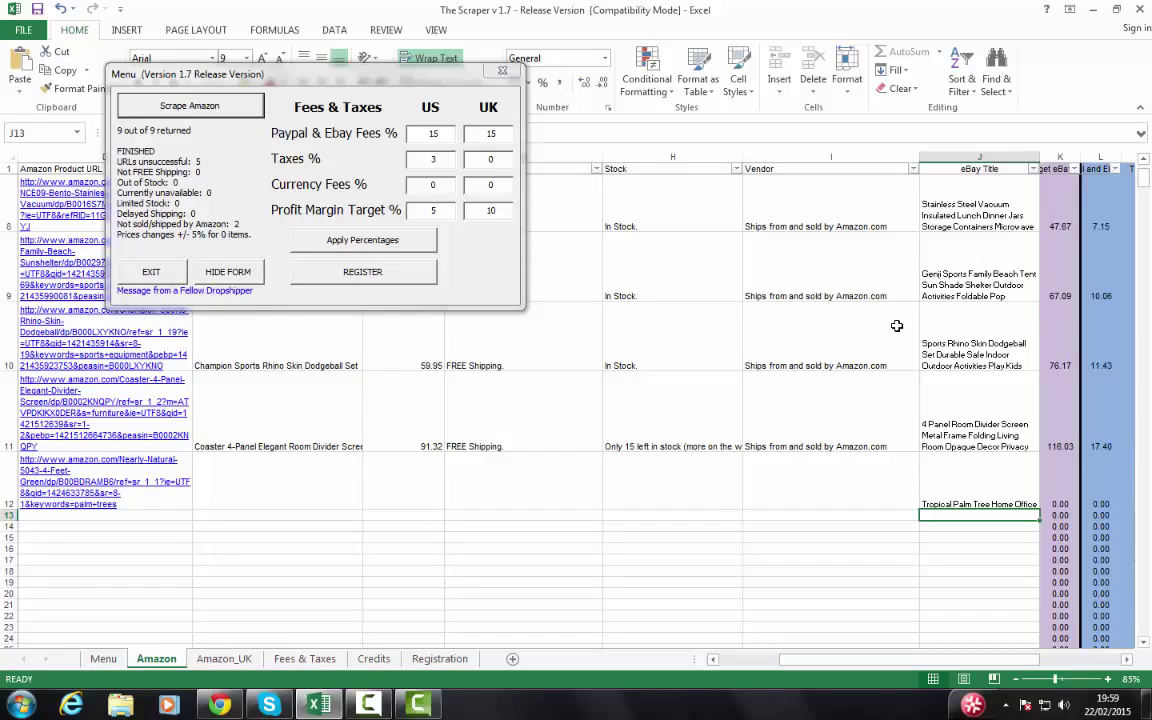
Move the scraper form clear of the first columns and run the Amazon scrape for the listed products
click(730, 658)
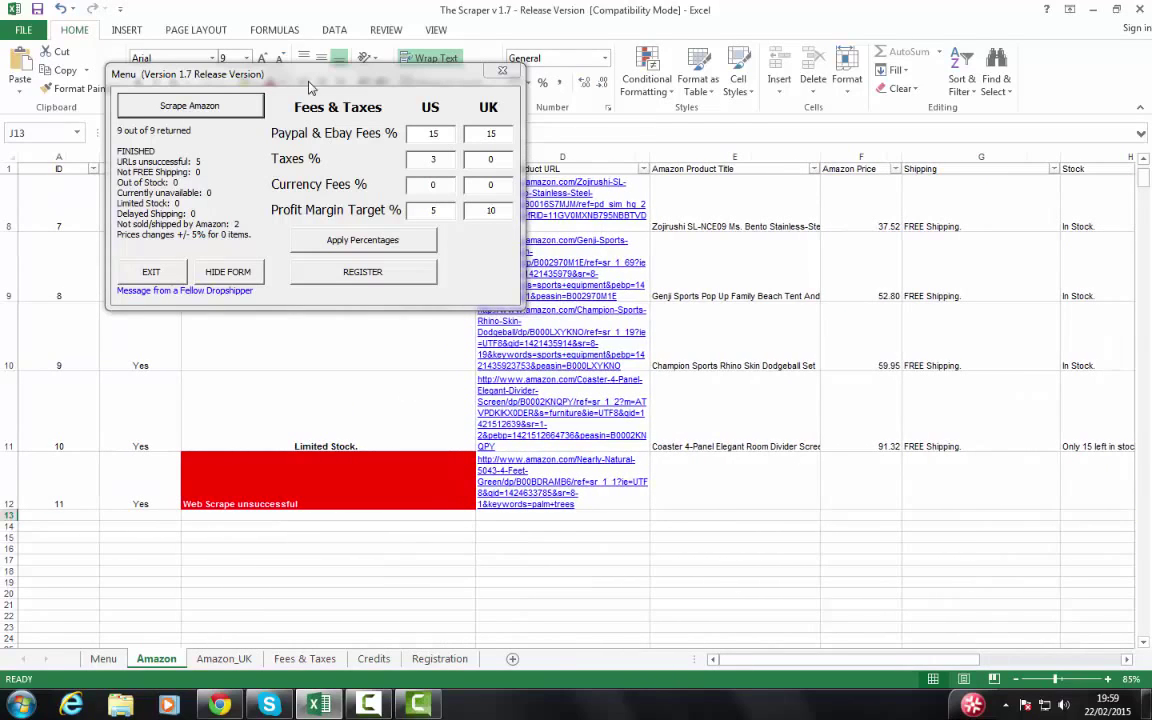
drag(278, 74, 773, 271)
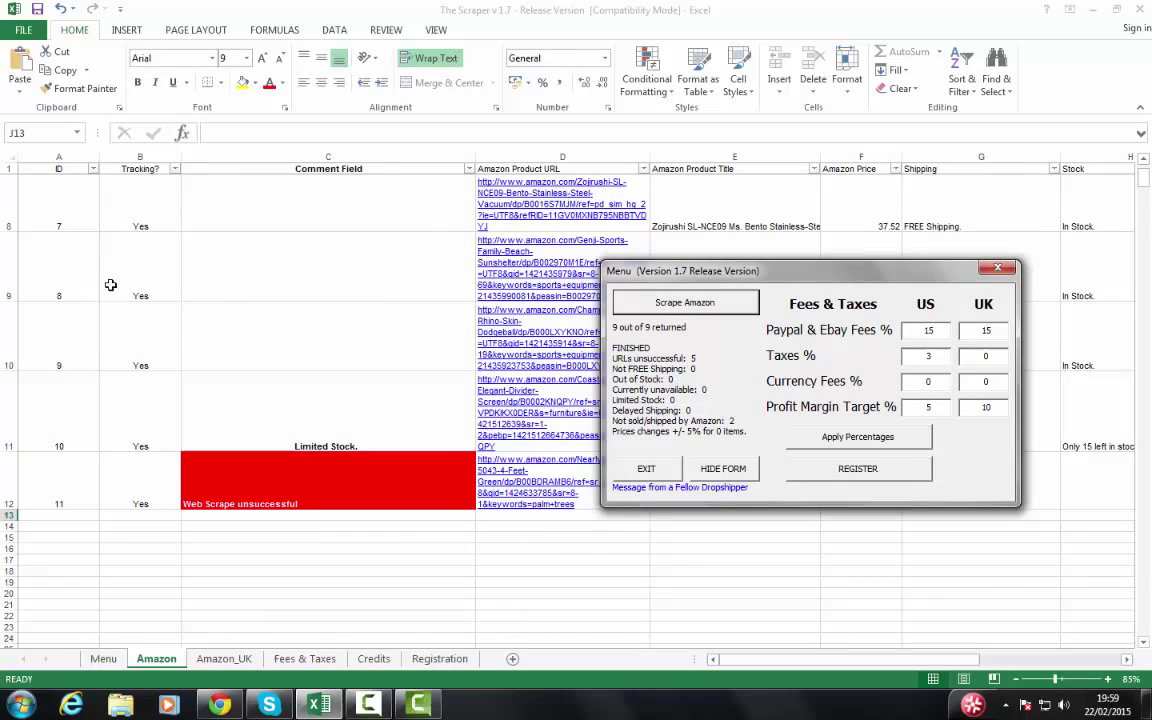
click(313, 330)
scroll(313, 330, up, 2)
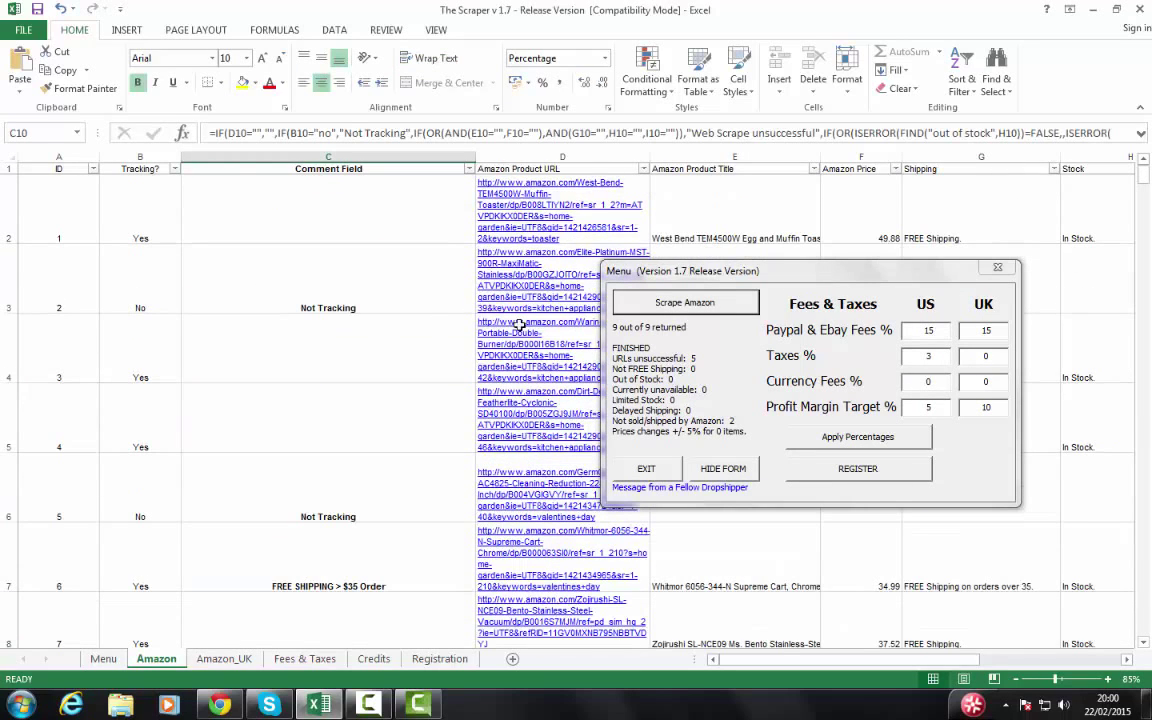
click(672, 308)
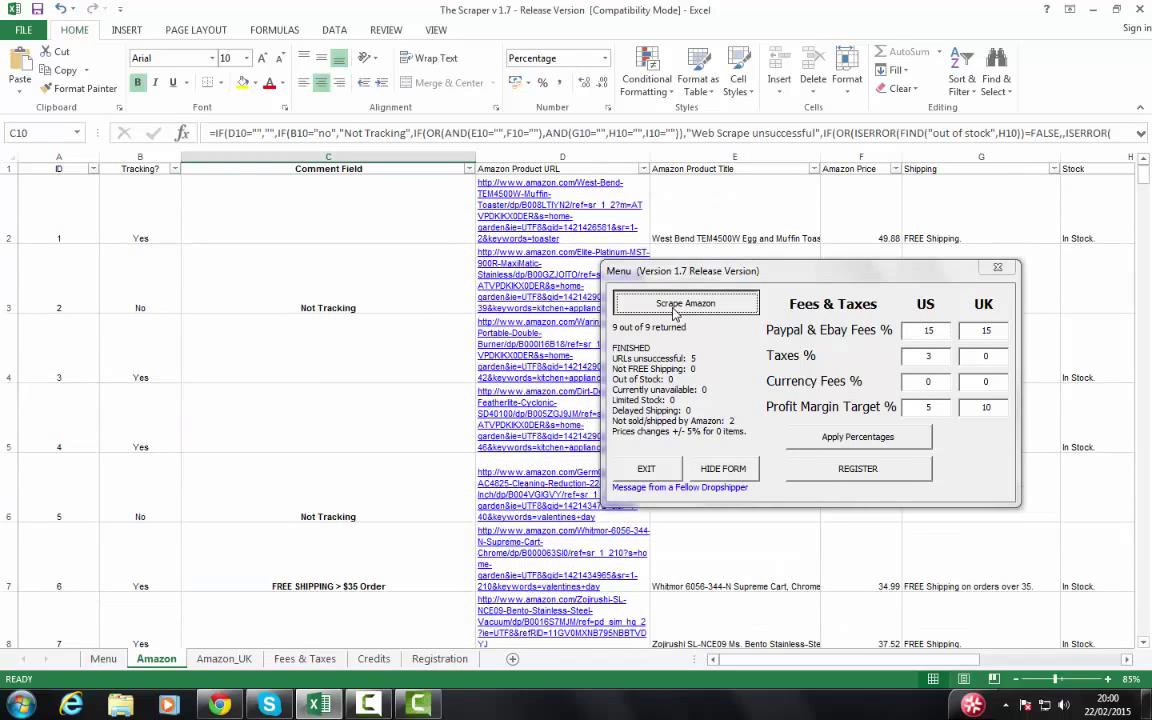
click(675, 310)
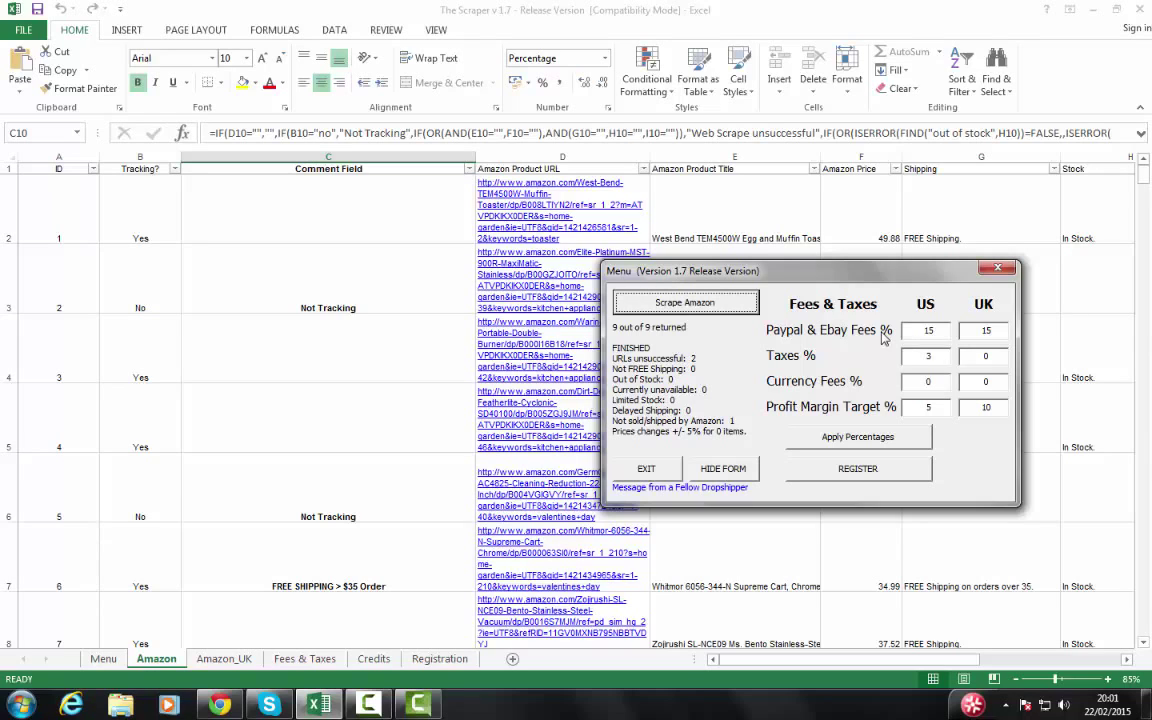
Set the US taxes to 5% and the US currency fees to 6%, and apply the percentages
double_click(916, 358)
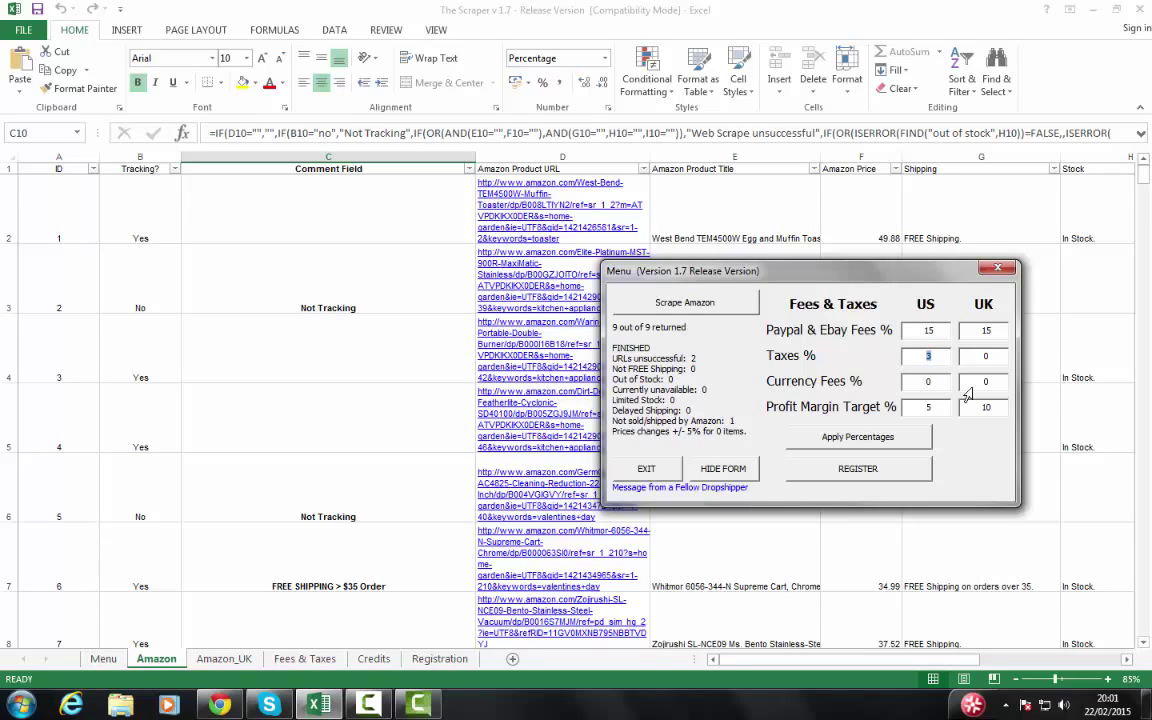
text(5)
click(880, 435)
click(986, 330)
double_click(967, 362)
click(936, 383)
text(6)
click(872, 438)
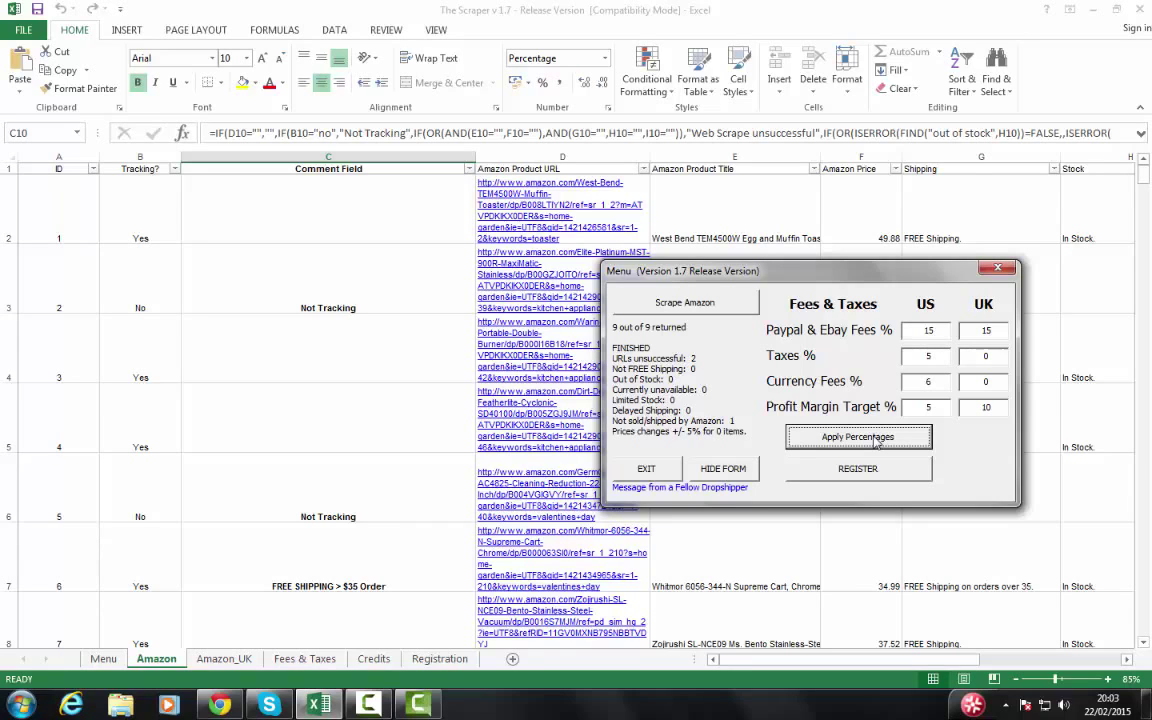
Switch the first product's Tracking option to No and return it to Yes
click(72, 209)
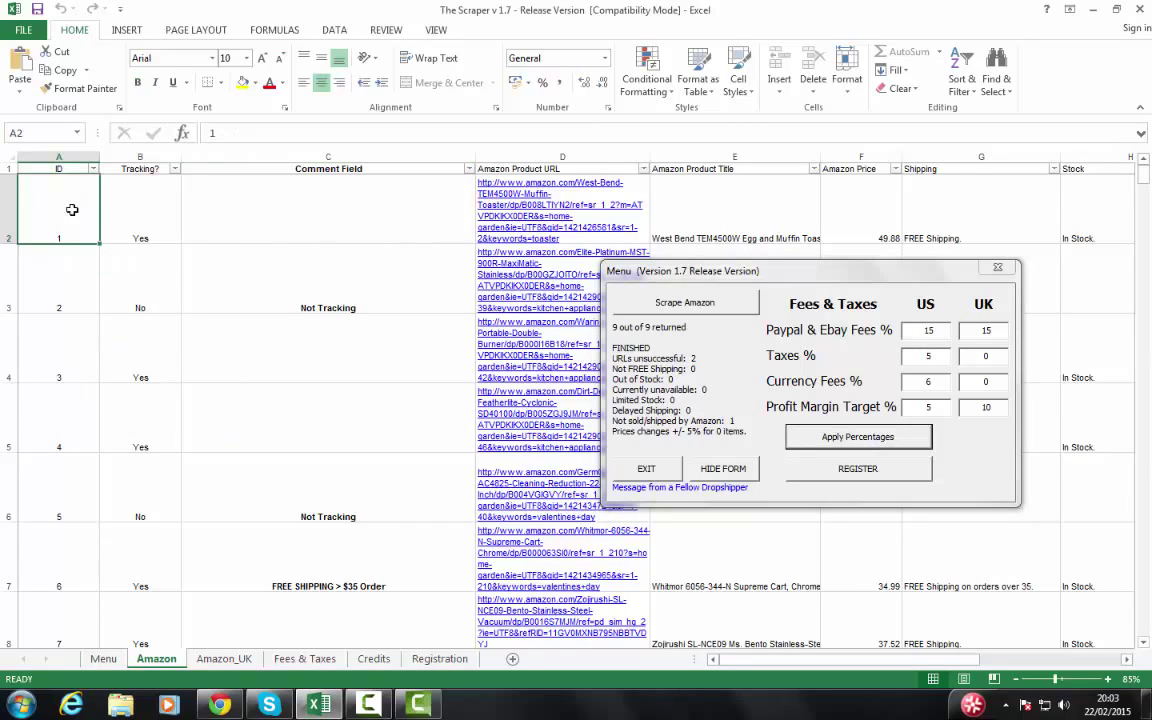
click(131, 221)
click(188, 237)
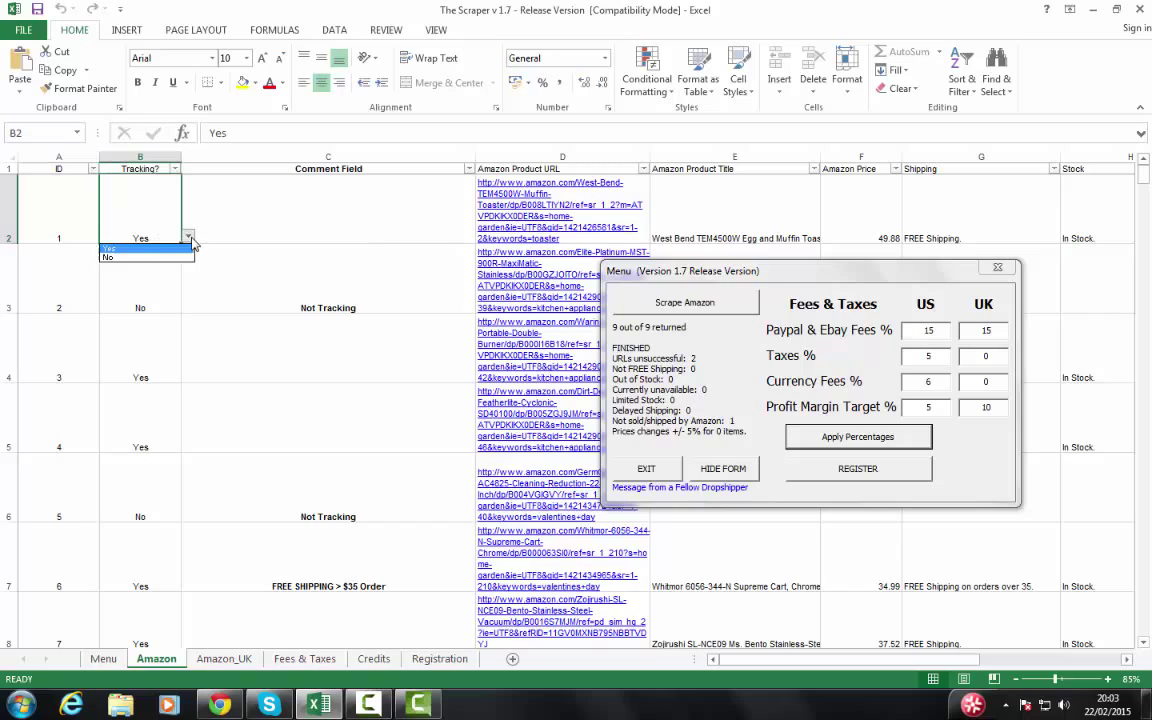
click(110, 257)
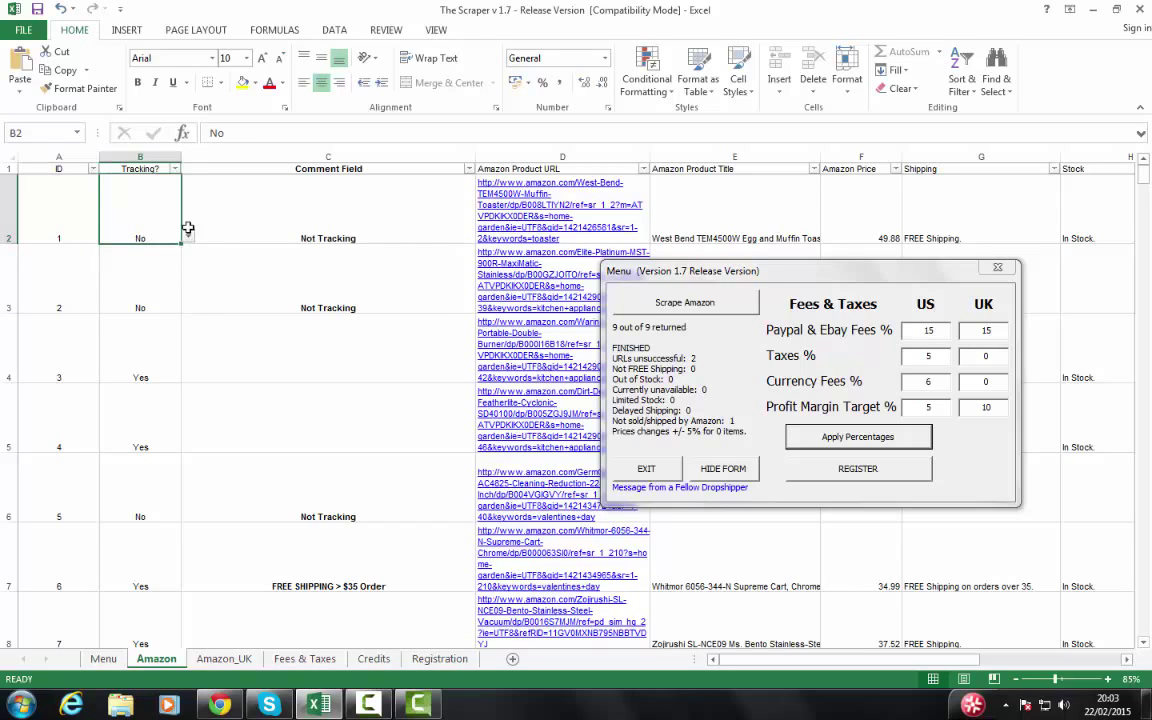
click(188, 237)
click(178, 250)
Review the first product's comment, title, price, shipping, stock and vendor fields, plus the vendor entries of the other products
click(272, 206)
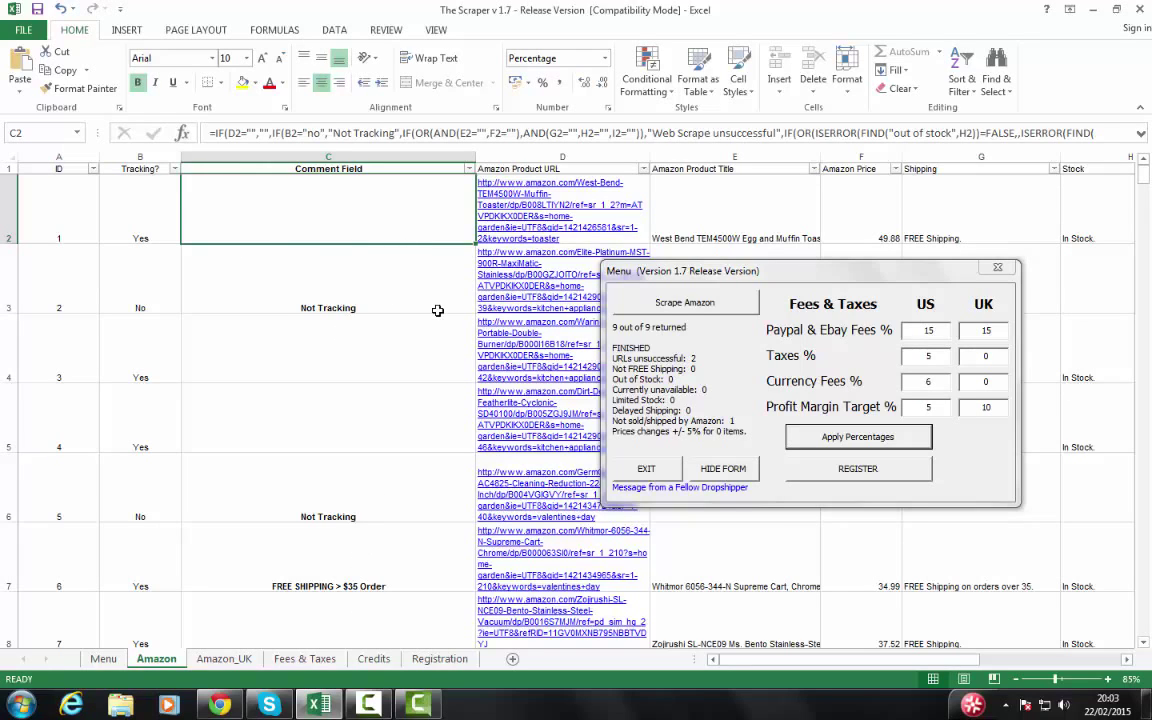
drag(714, 262, 631, 404)
click(706, 229)
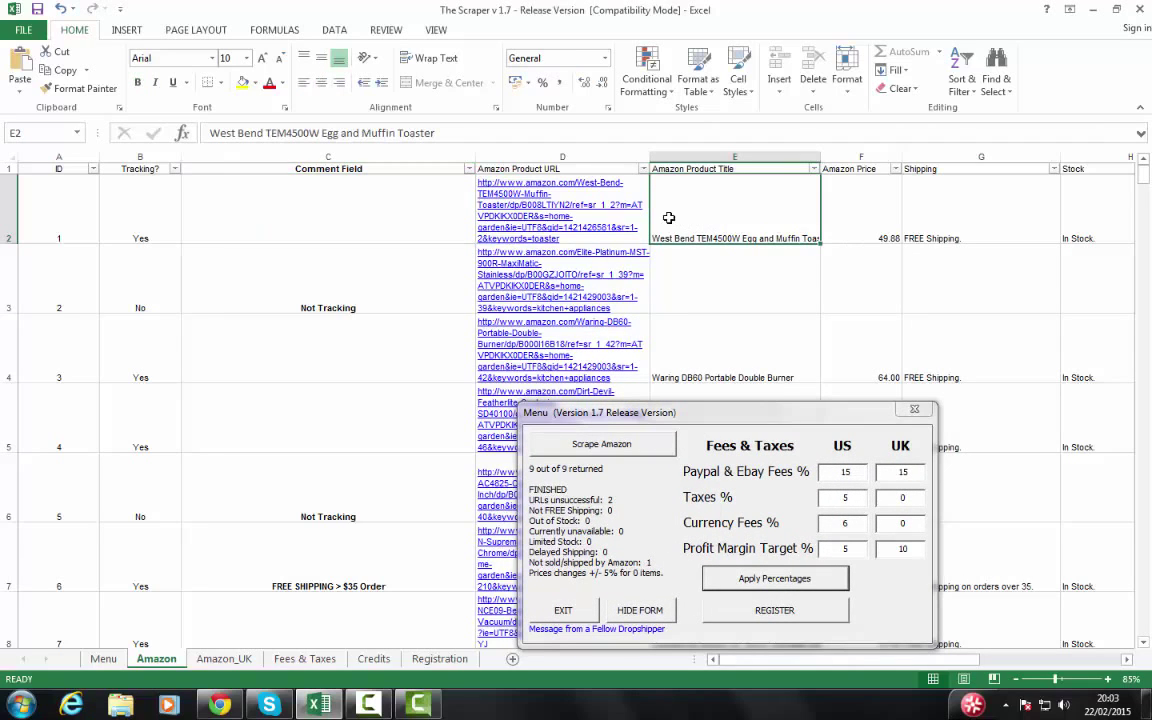
click(845, 219)
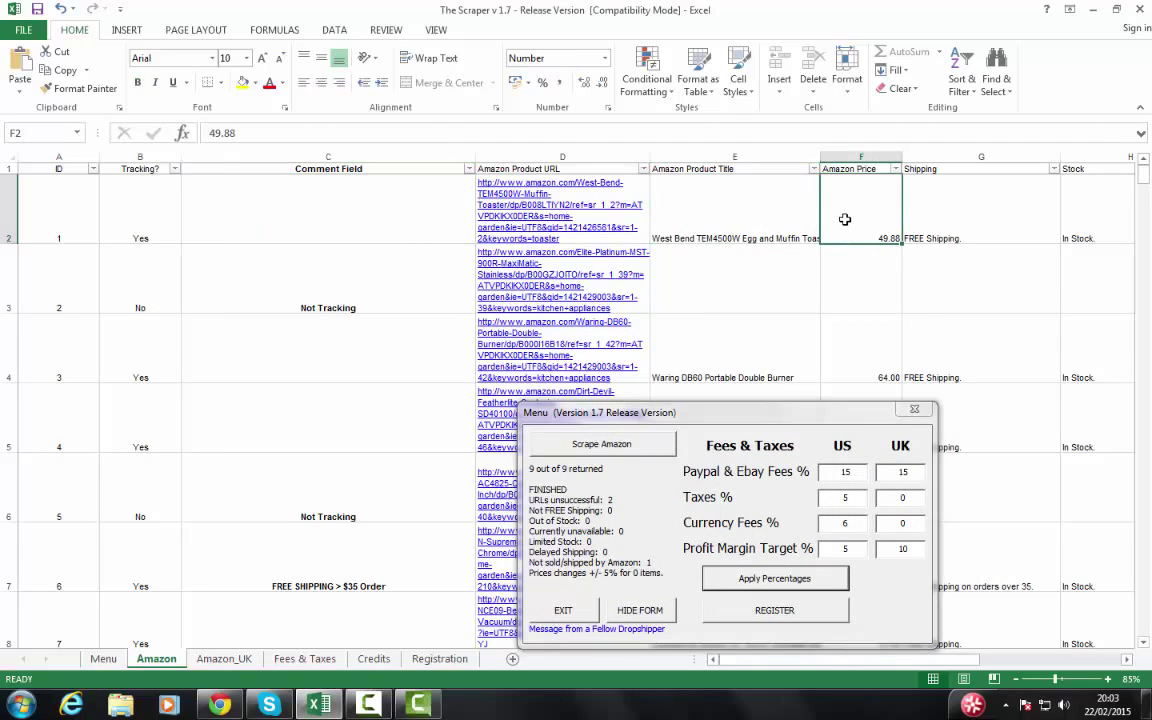
key(Right)
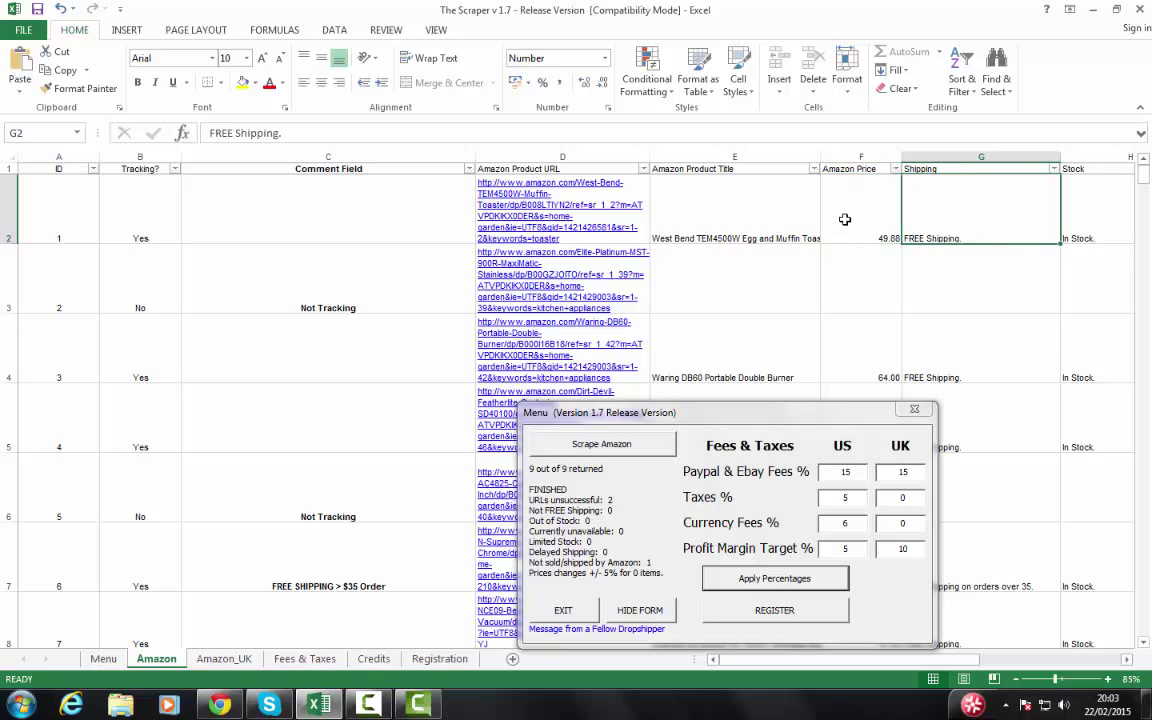
key(Right)
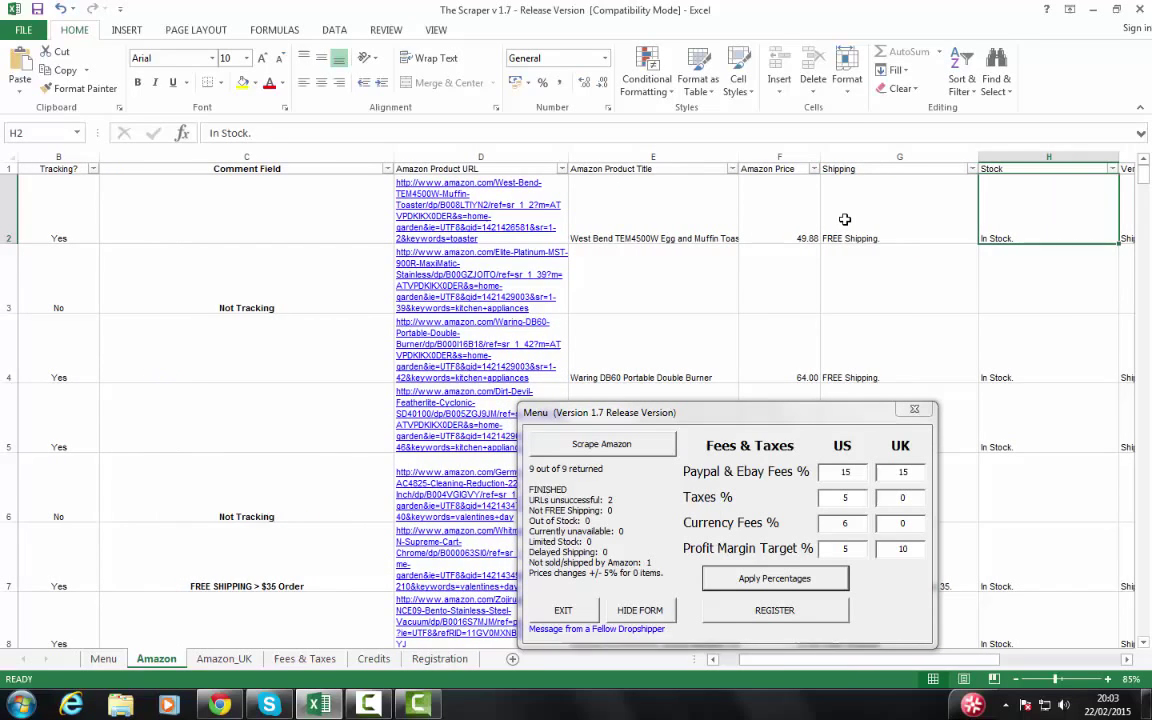
key(Right)
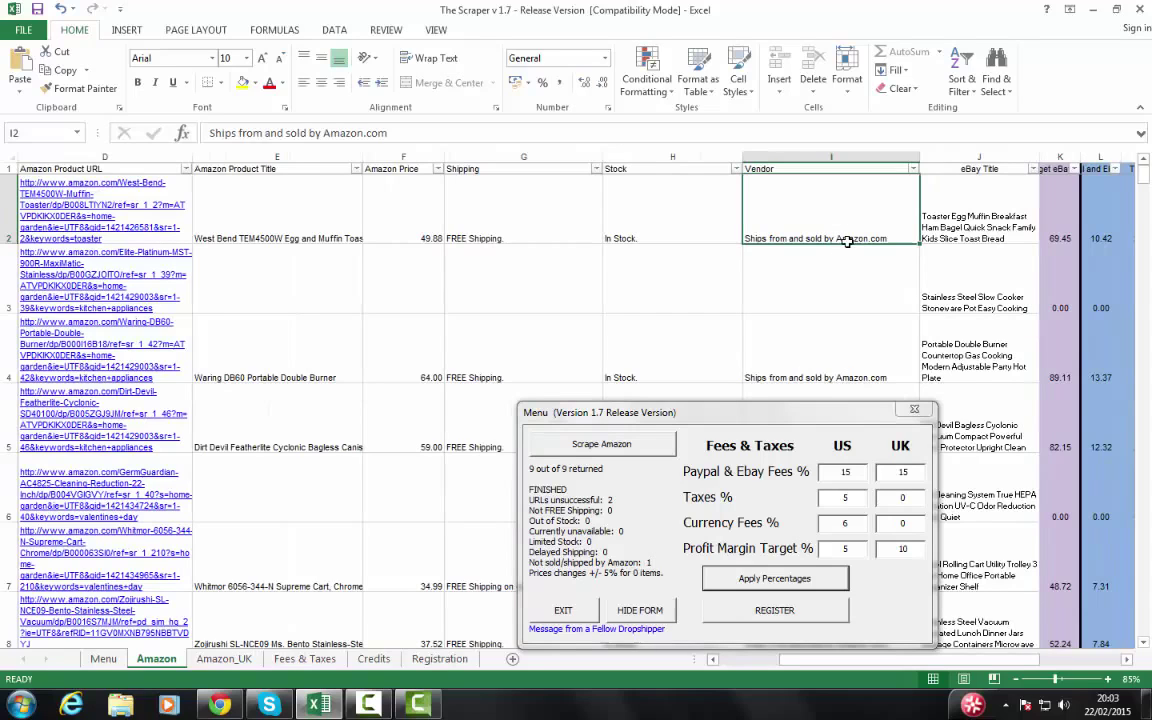
drag(816, 422, 543, 416)
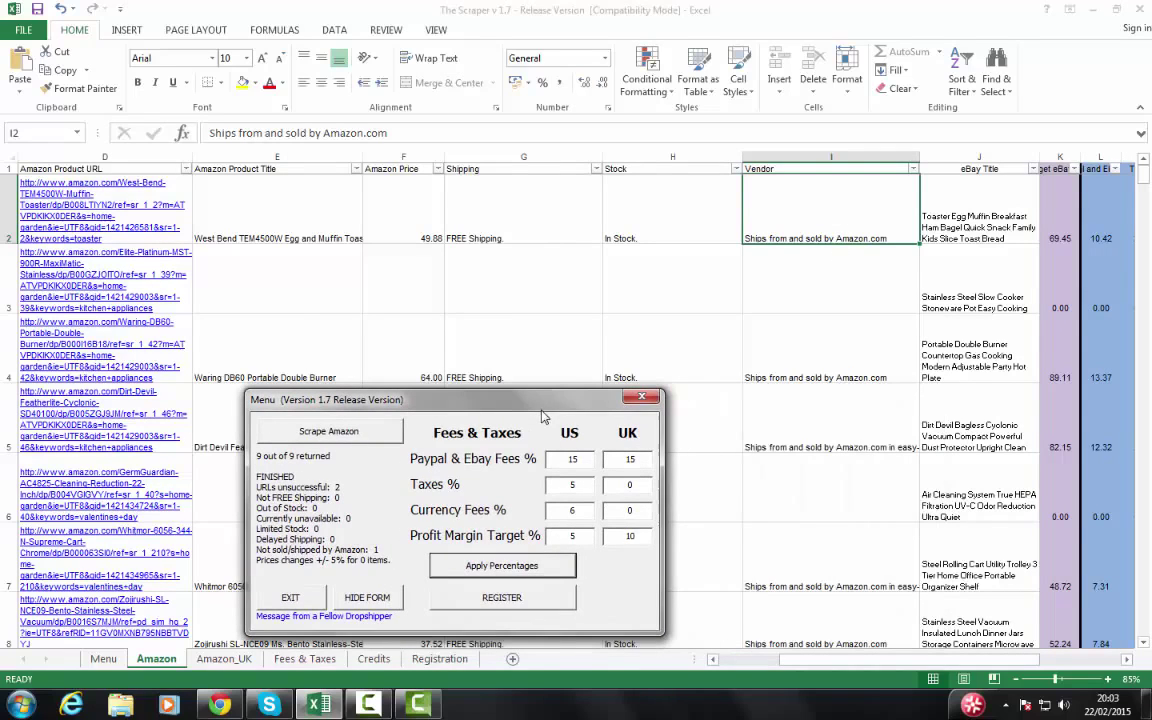
click(827, 539)
scroll(828, 537, down, 2)
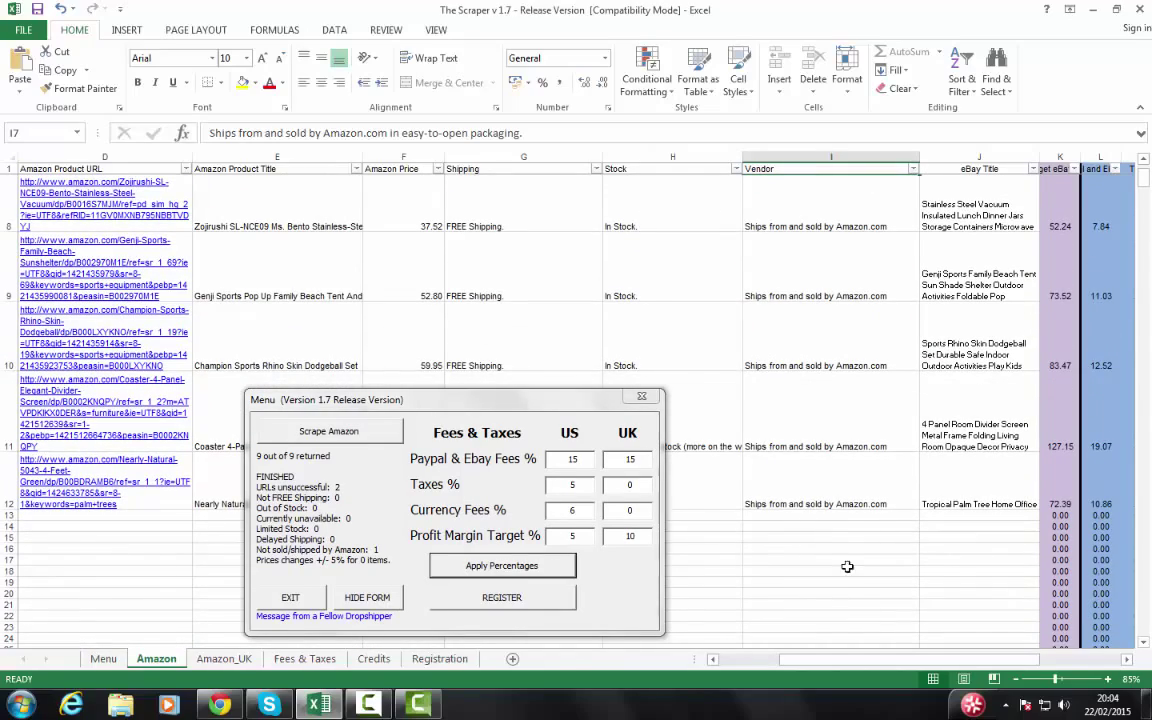
scroll(838, 556, up, 2)
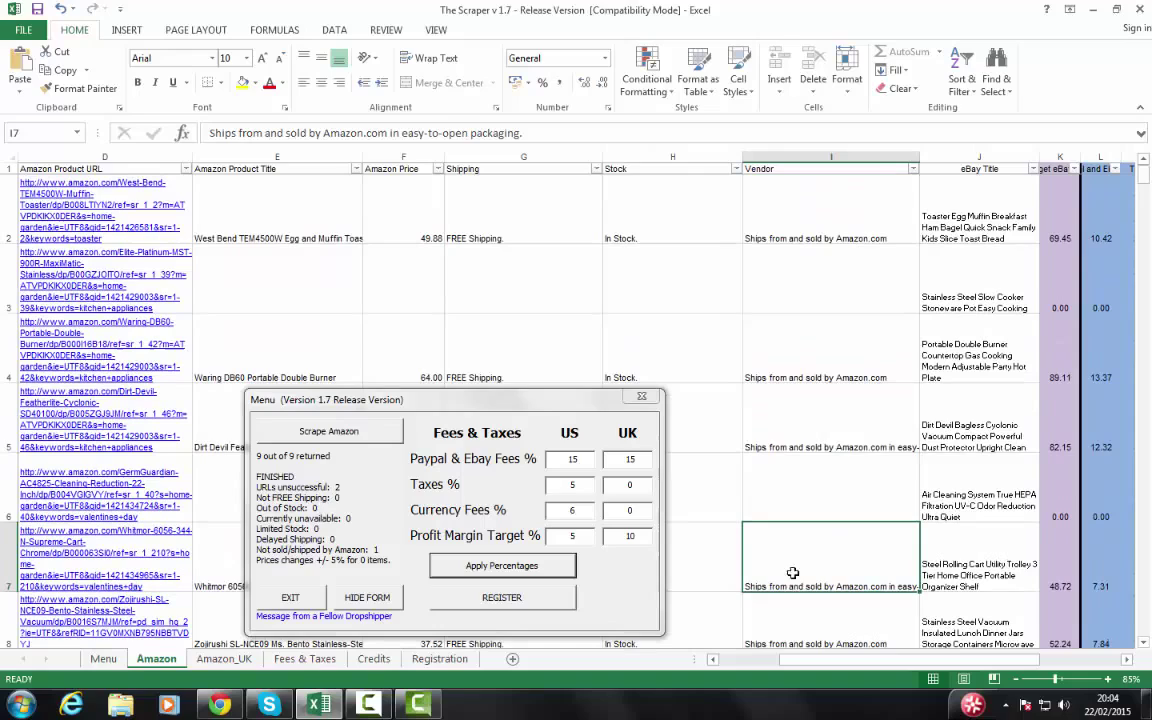
Review the first product's eBay title, target eBay price, fees, taxes, currency fees, gross profit and net profit
click(968, 201)
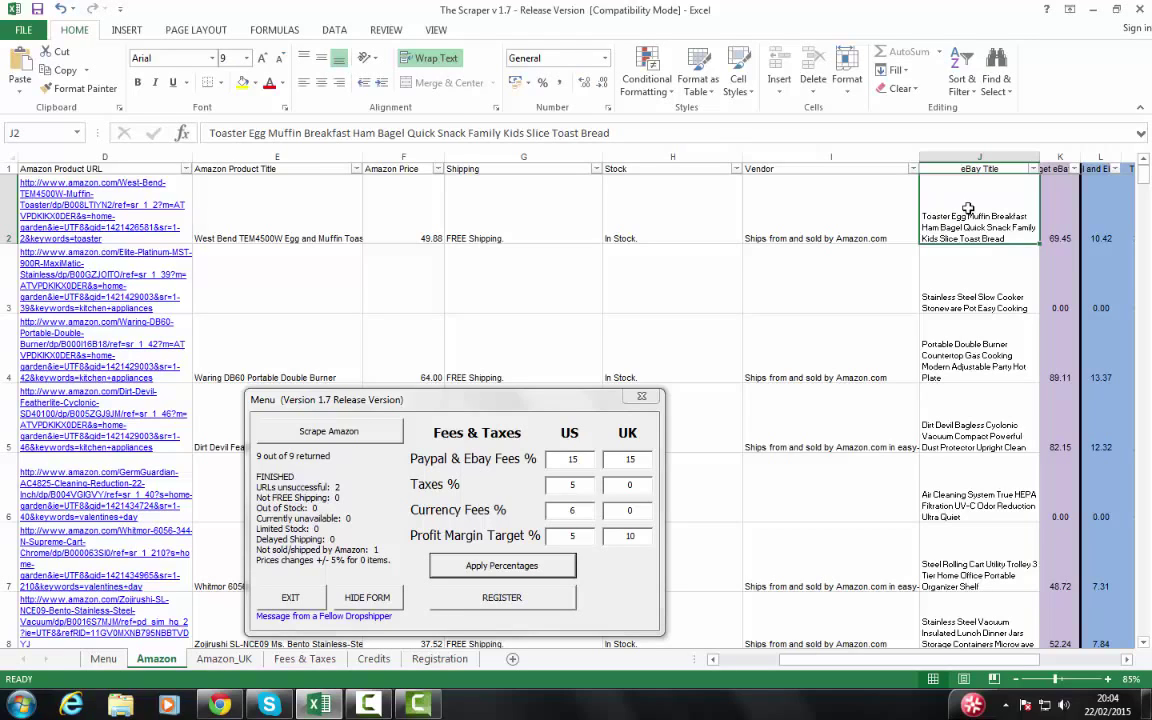
key(Right)
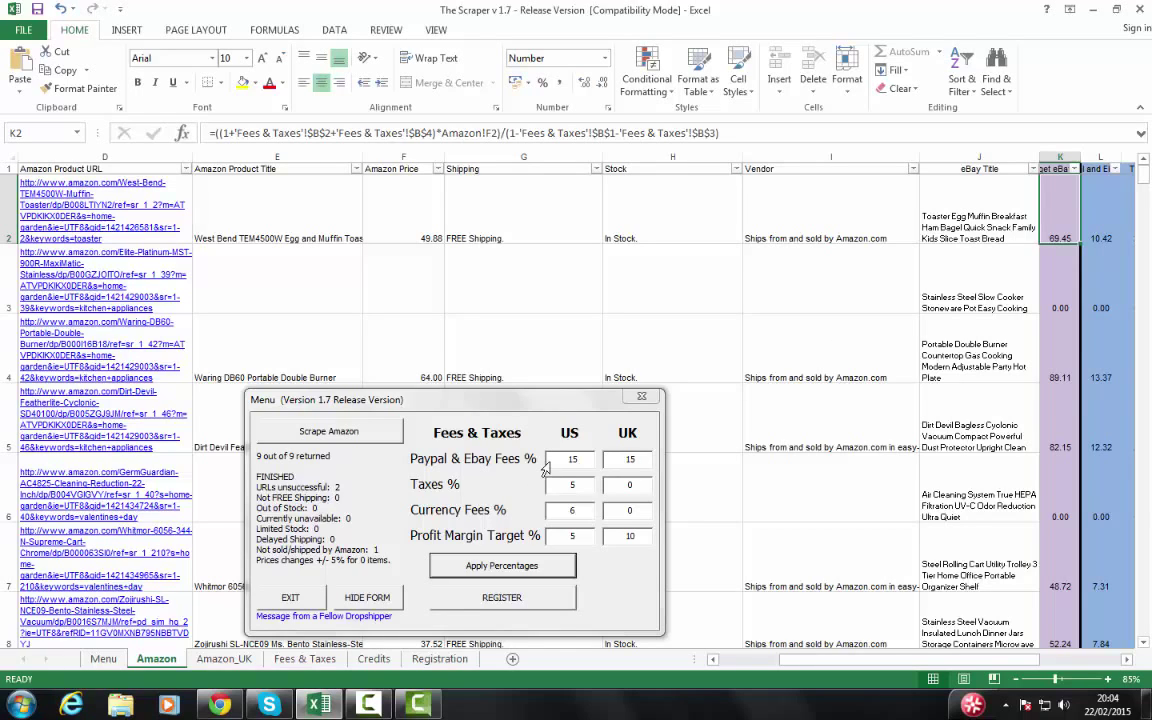
key(Right)
key(Right)
key(Right)
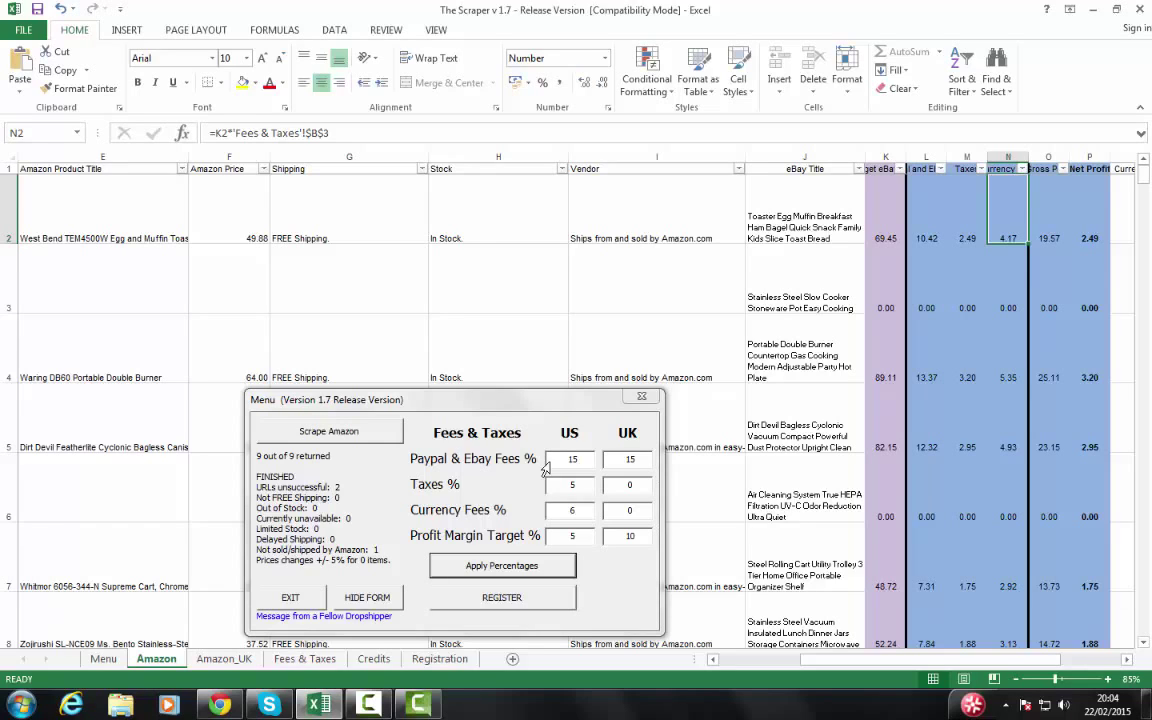
key(Left)
key(Left)
key(Left)
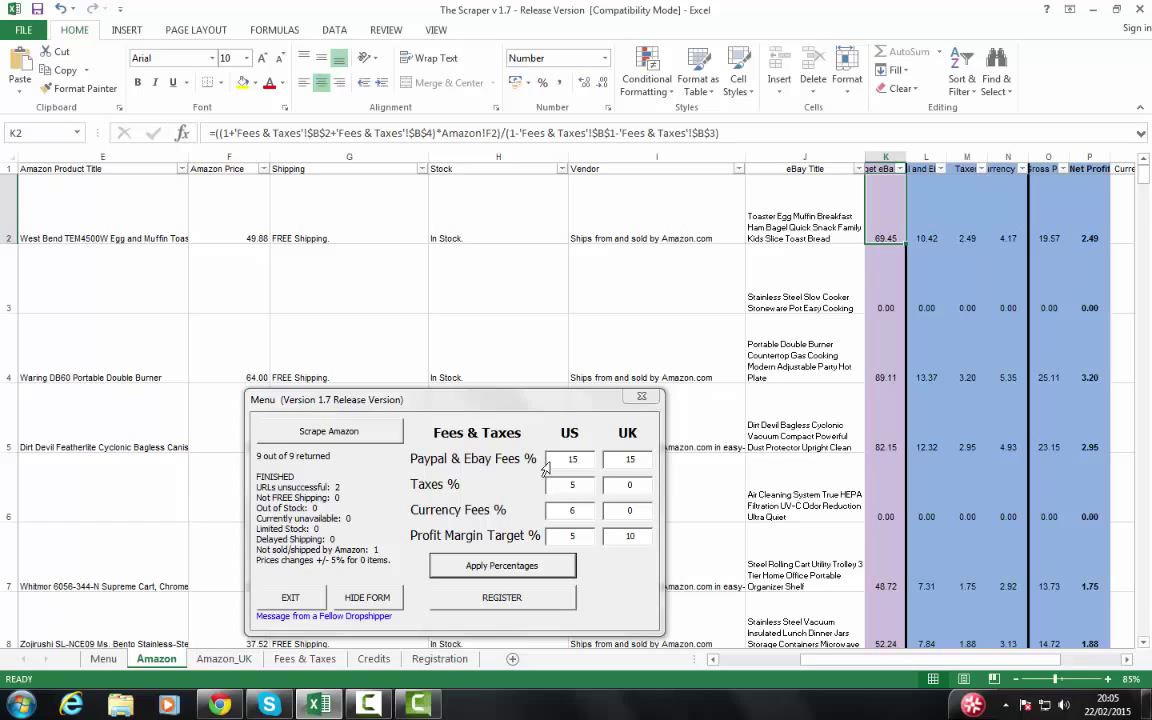
key(Right)
key(Right)
key(Right)
key(Right)
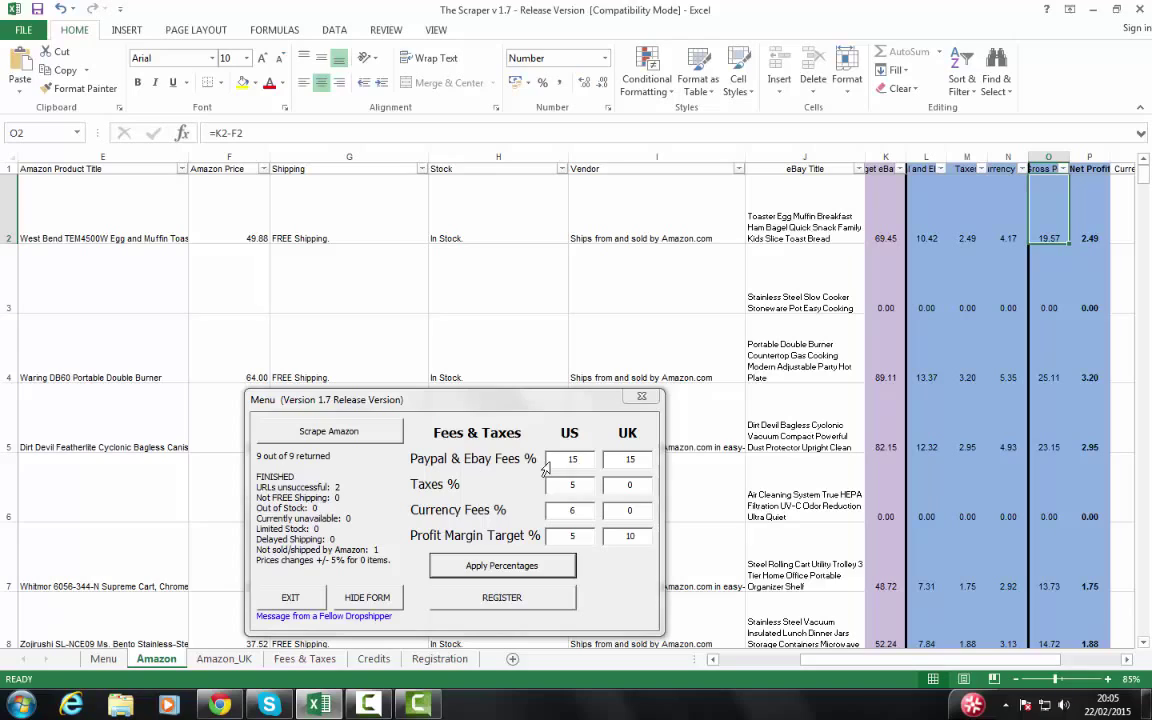
key(Right)
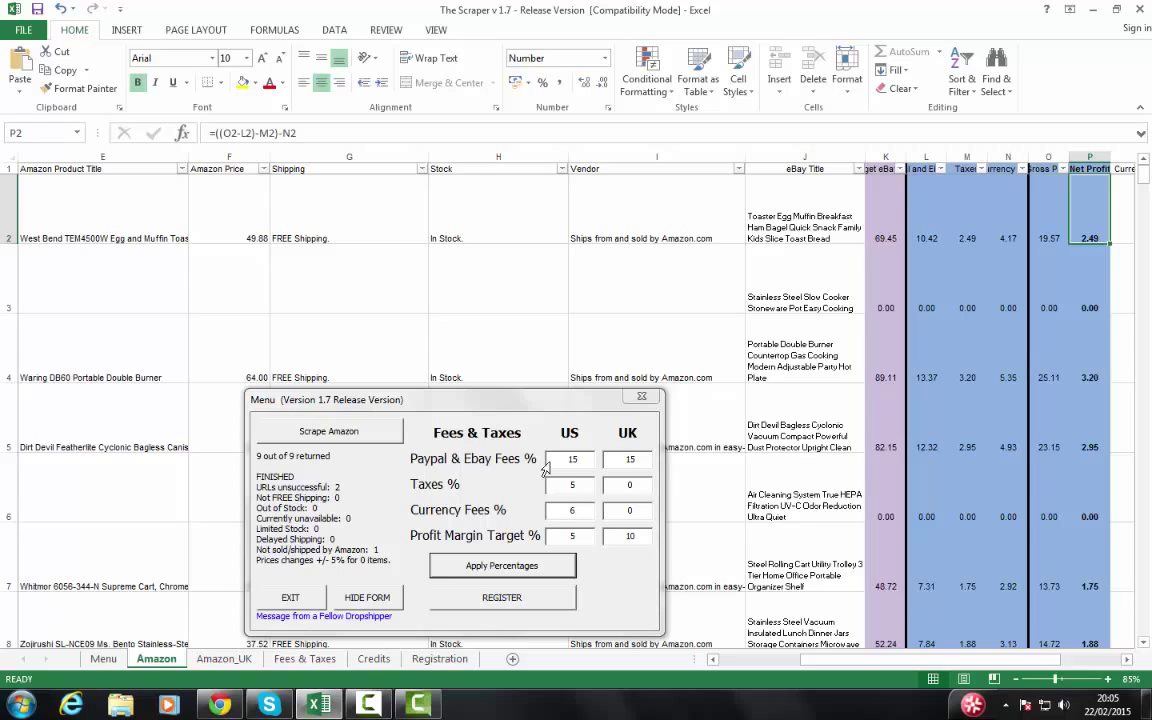
Review the first product's current Amazon price, previous Amazon price, price change and change percentage
key(Right)
key(Right)
key(Right)
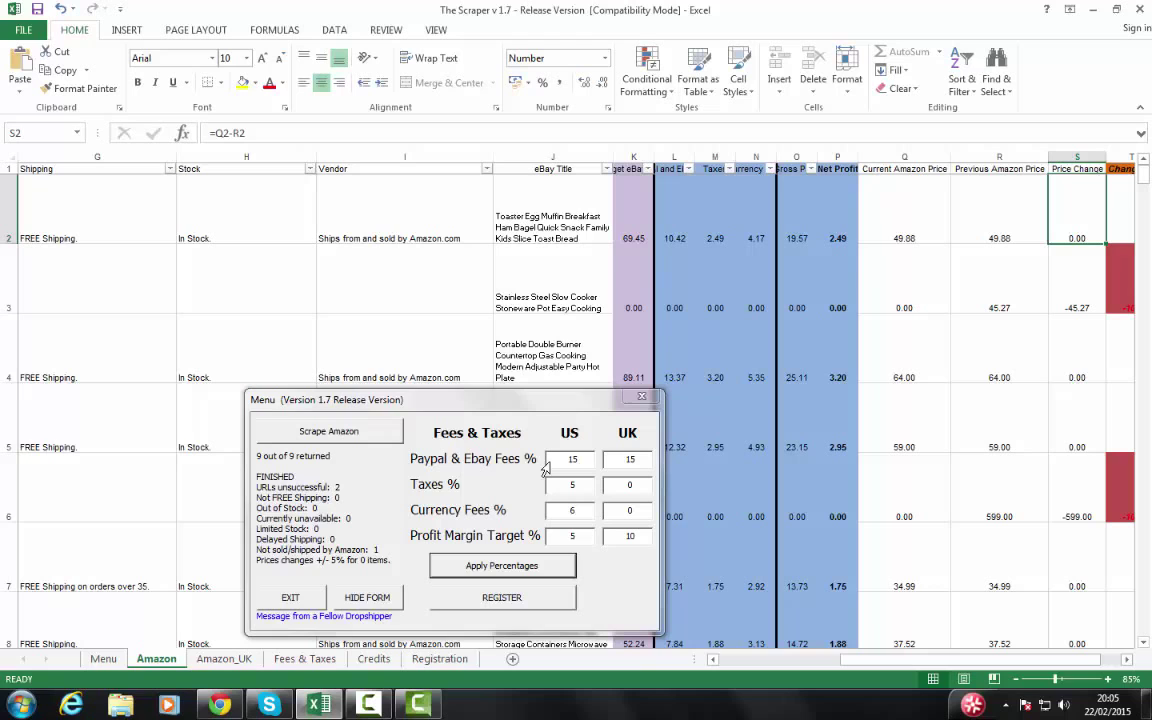
key(Right)
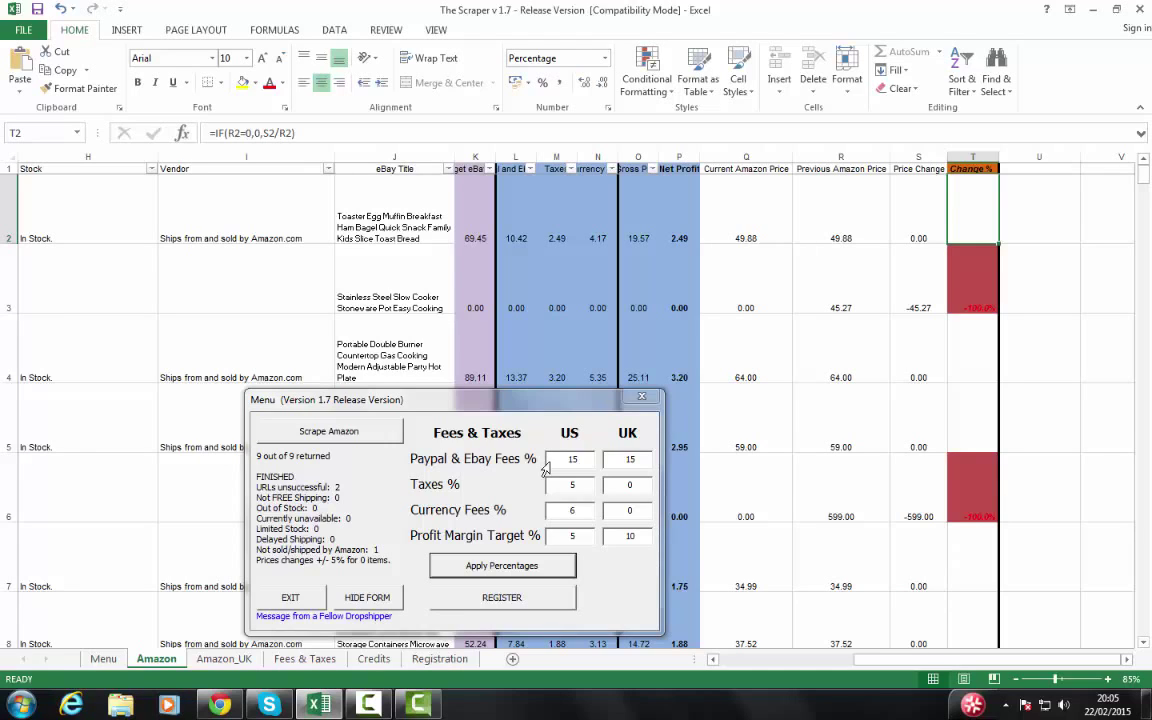
Set the US currency fees to 0% and select the UK currency fees value
click(553, 511)
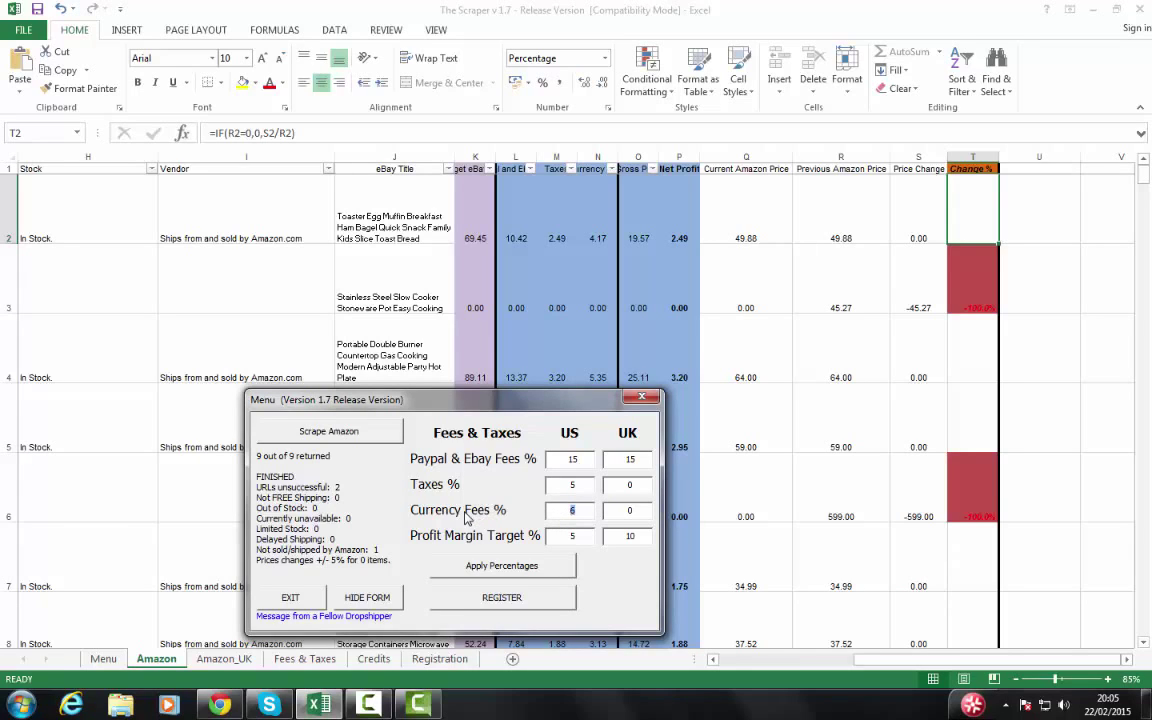
text(0)
double_click(618, 512)
Open the Amazon_UK sheet, move the Menu form clear of the comment column and select the second product's comment
click(213, 663)
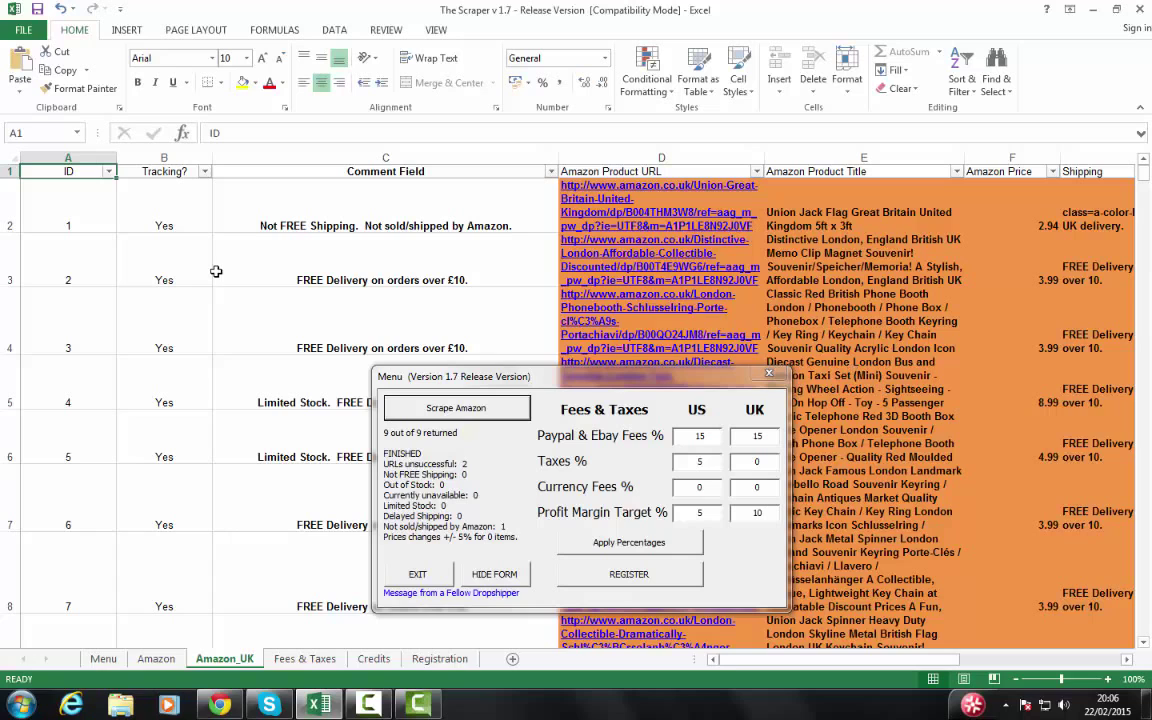
drag(470, 377, 763, 449)
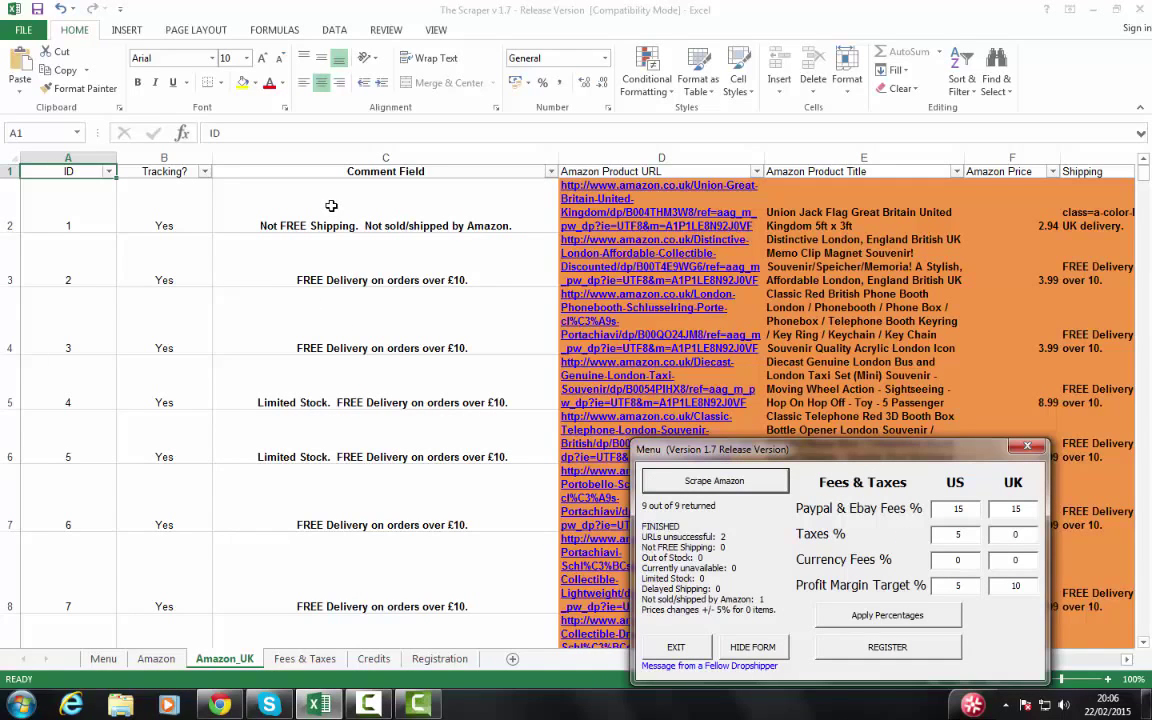
click(370, 262)
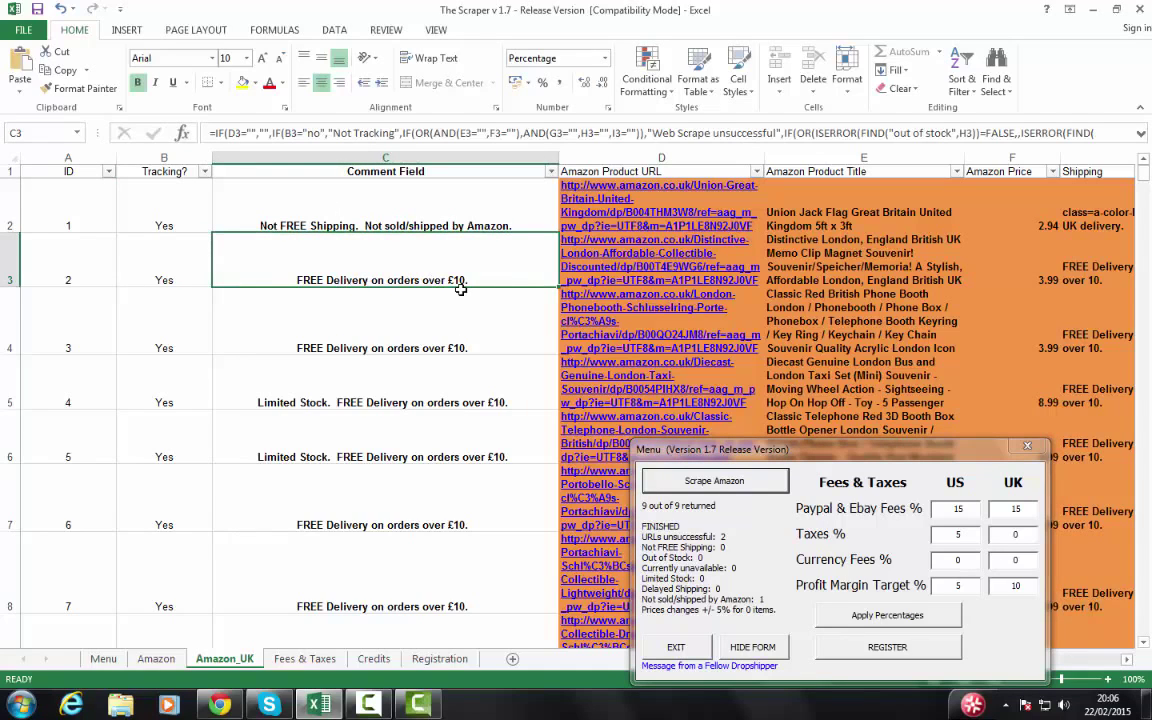
Review the second UK product's URL, title, price, shipping, stock and vendor fields, plus the first product's vendor
key(Right)
key(Right)
key(Right)
key(Right)
key(Right)
key(Right)
key(Right)
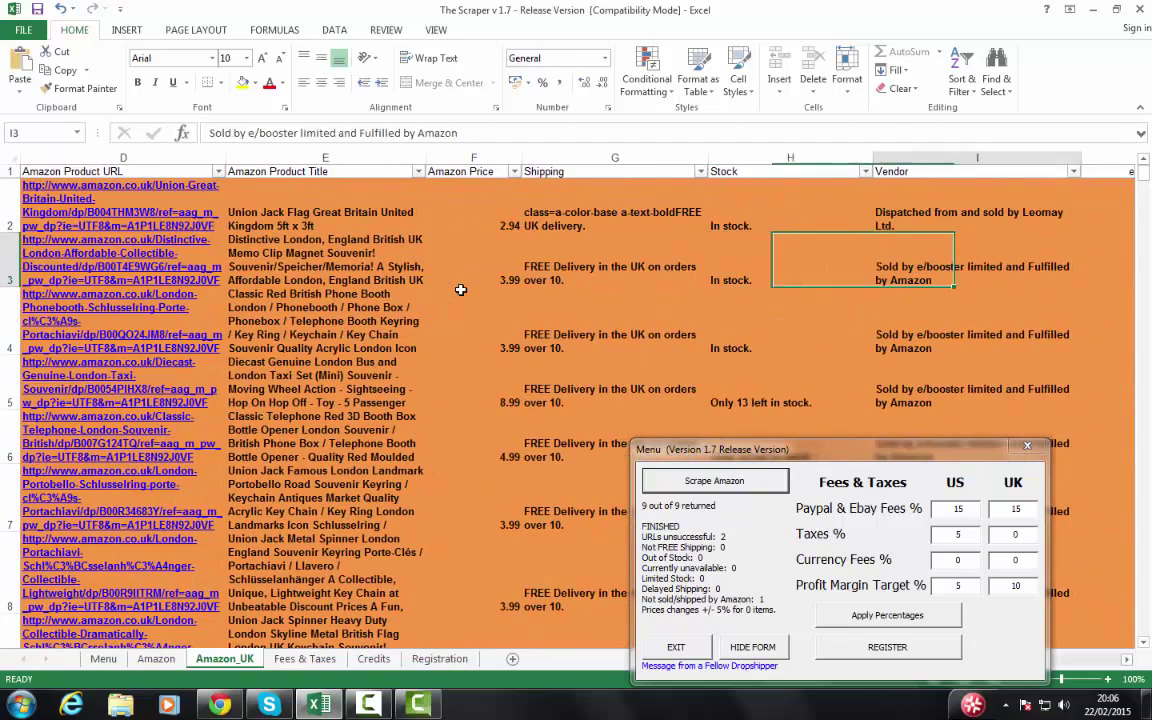
key(Right)
key(Left)
key(Left)
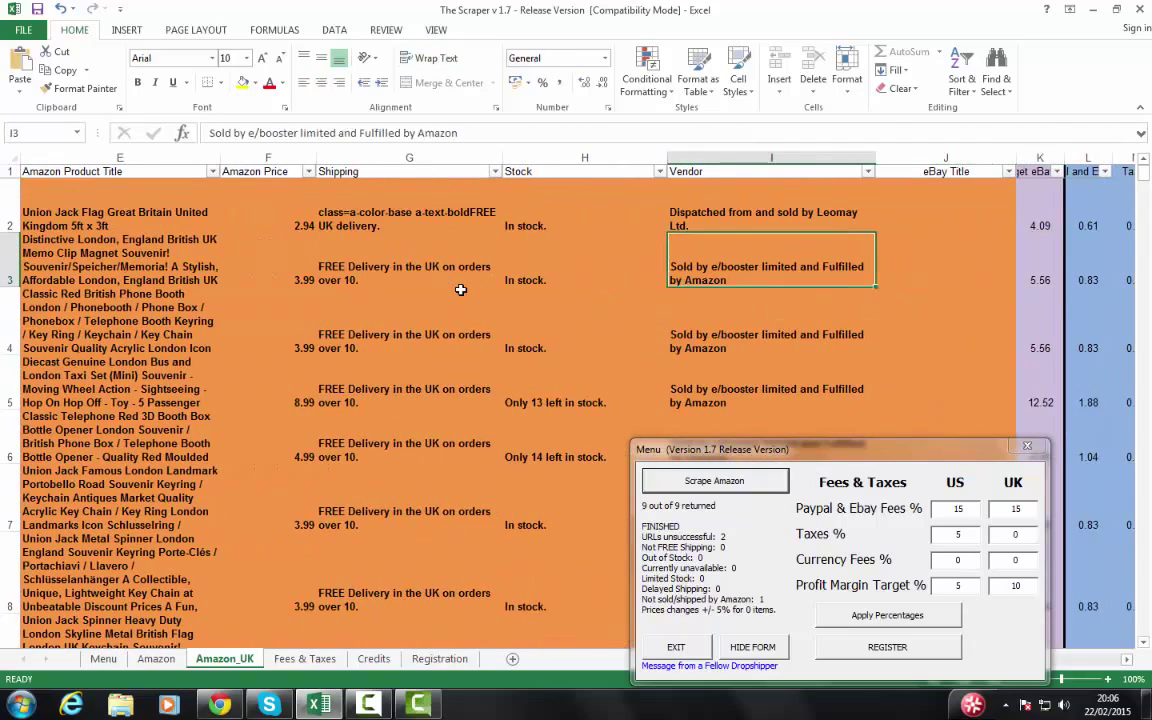
key(Up)
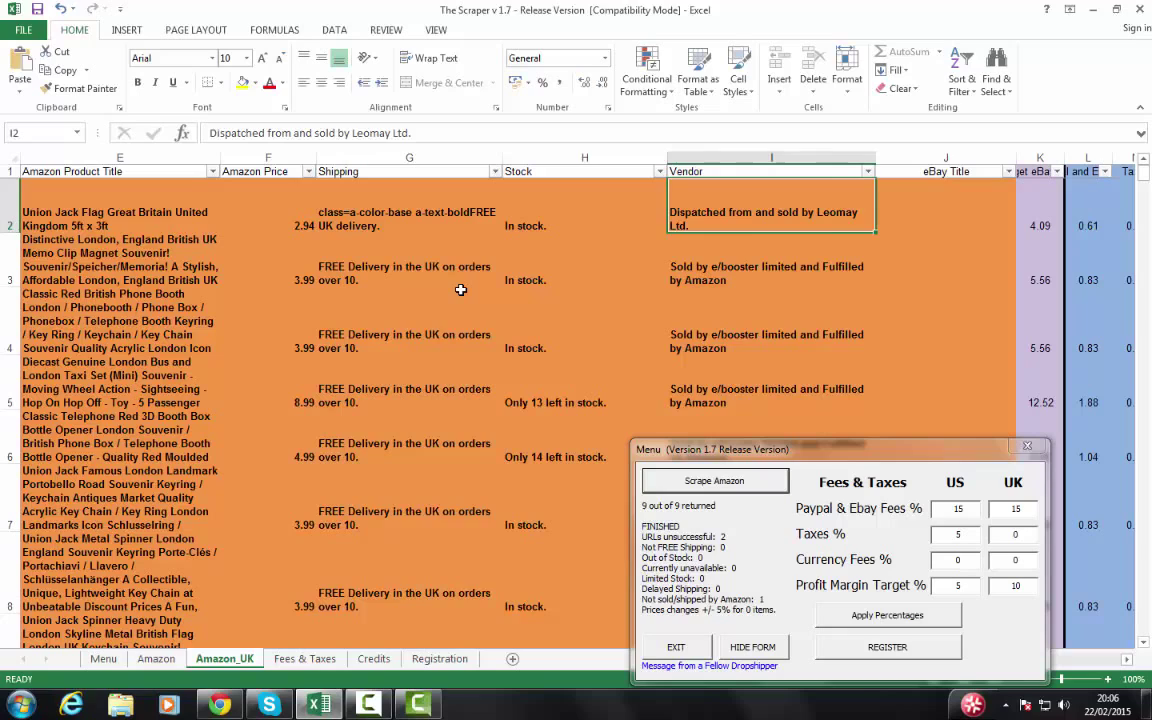
Review the first UK product's eBay title, target eBay price, fees, taxes, currency fees, gross profit and net profit
key(Right)
key(Left)
key(Right)
key(Right)
key(Right)
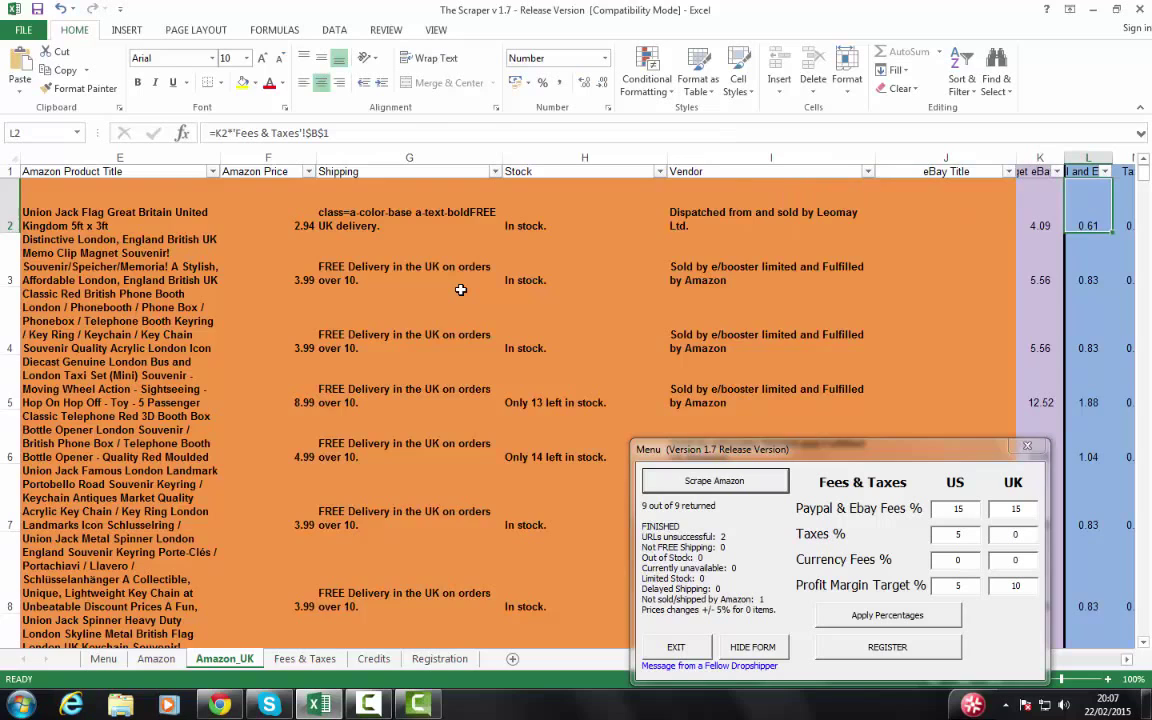
key(Right)
key(Right)
key(Right)
key(Right)
Compare the first UK product's current and previous Amazon prices, and examine its price change and change percentage
key(Right)
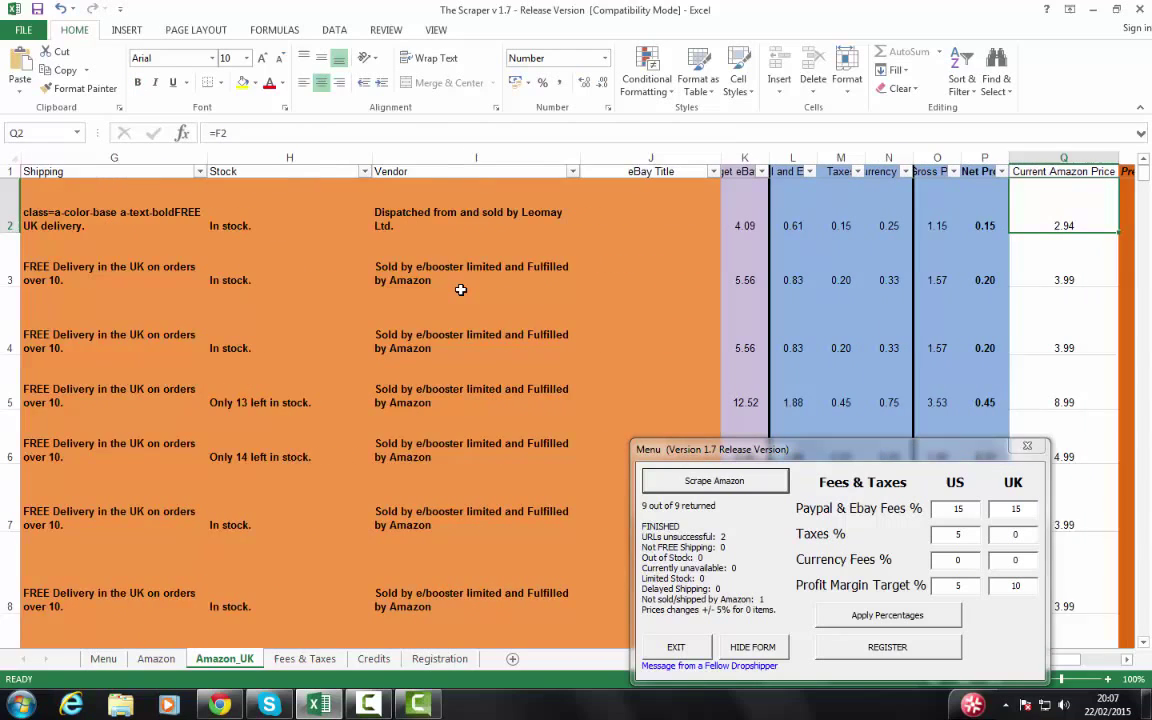
key(Right)
key(Right)
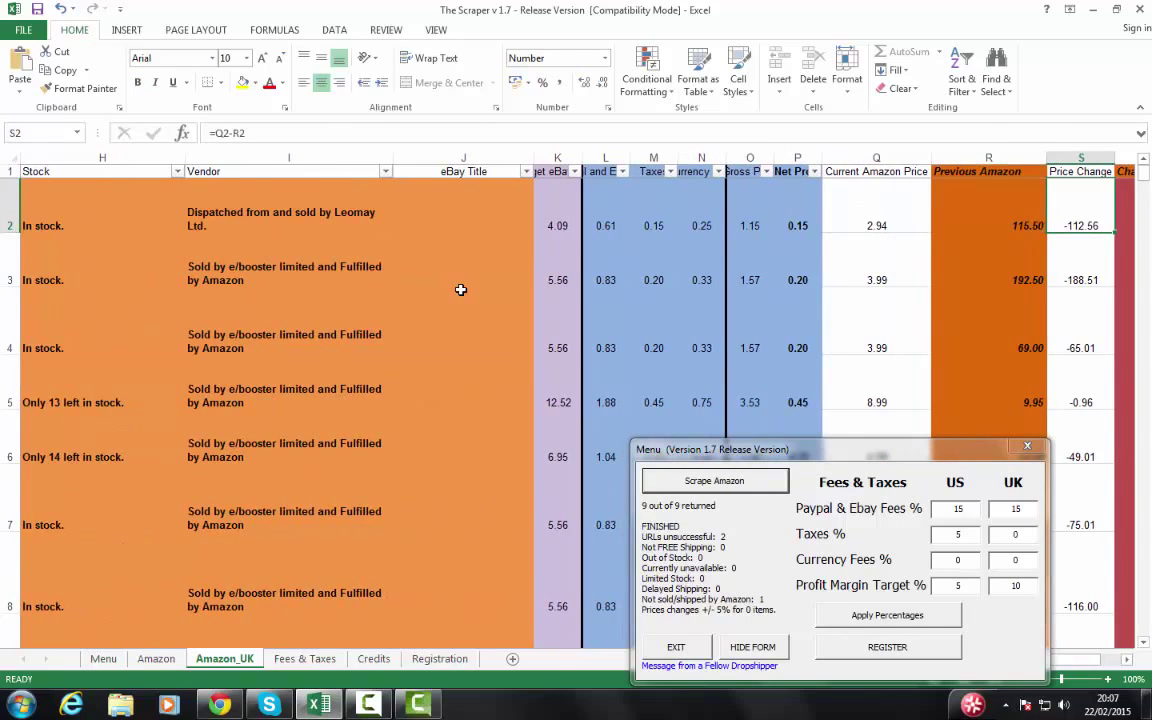
key(Left)
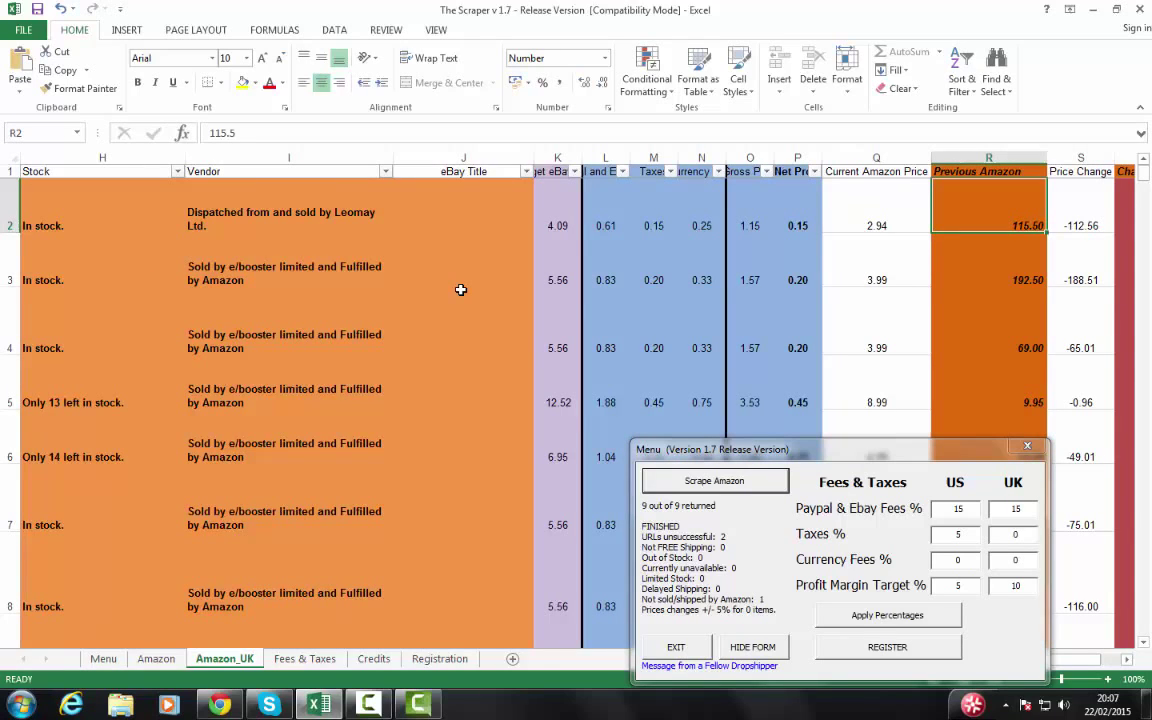
click(885, 185)
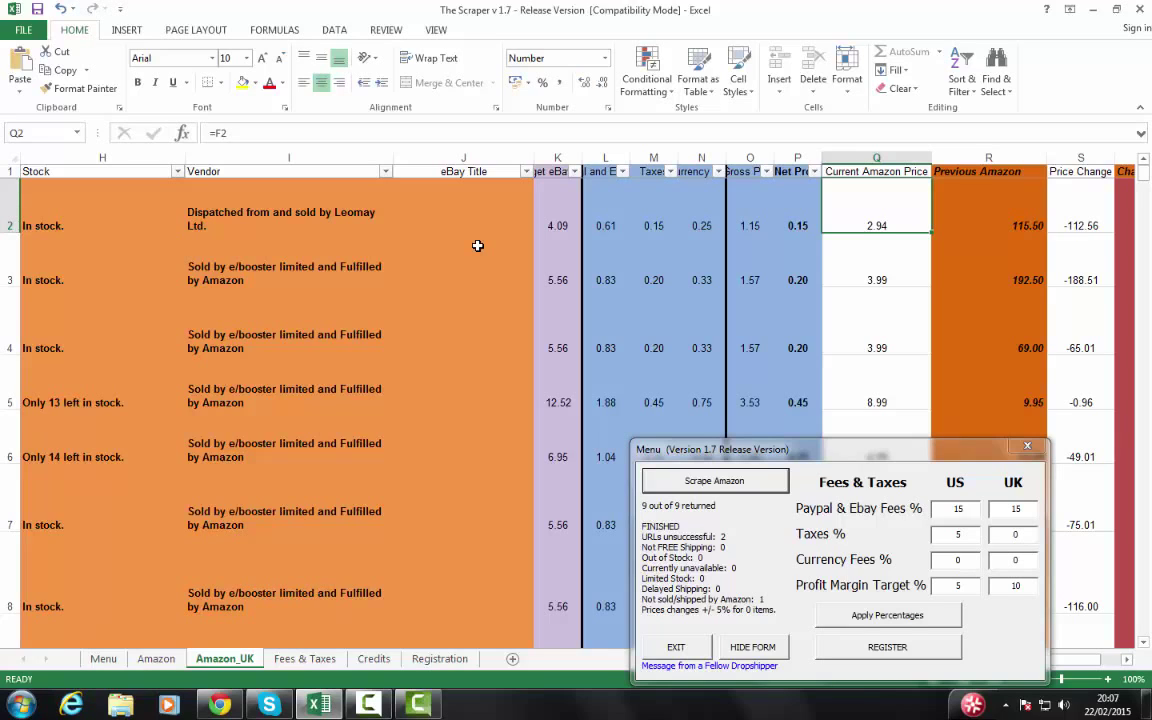
key(Right)
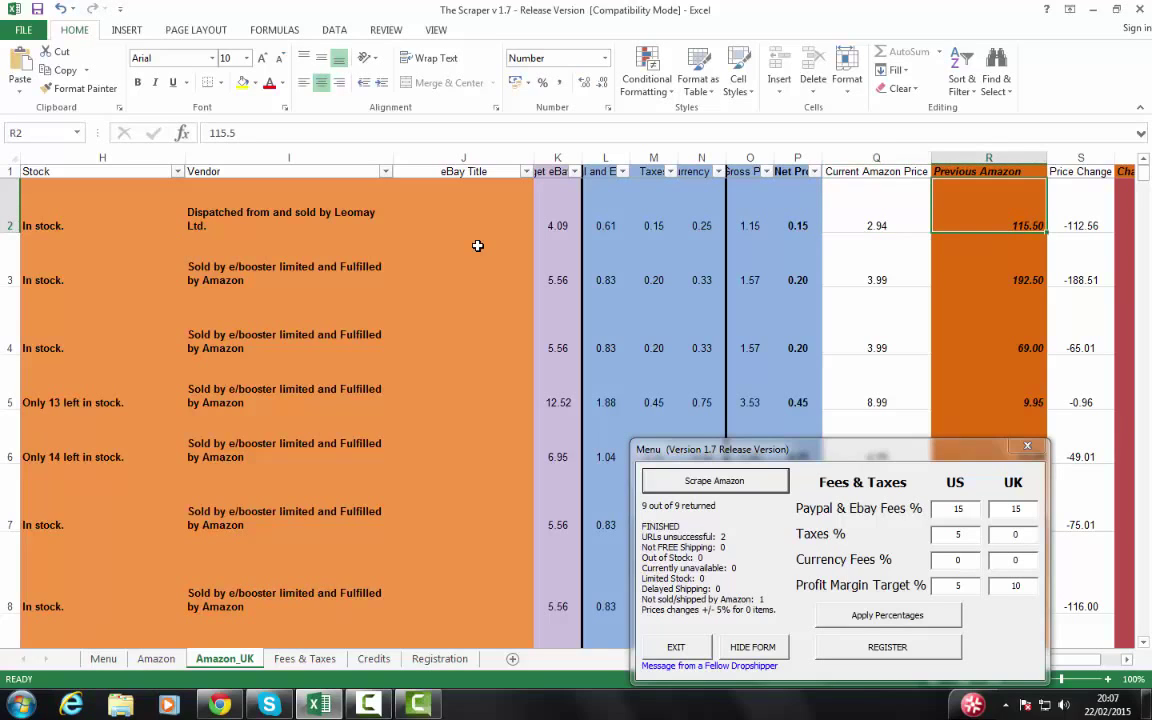
key(Right)
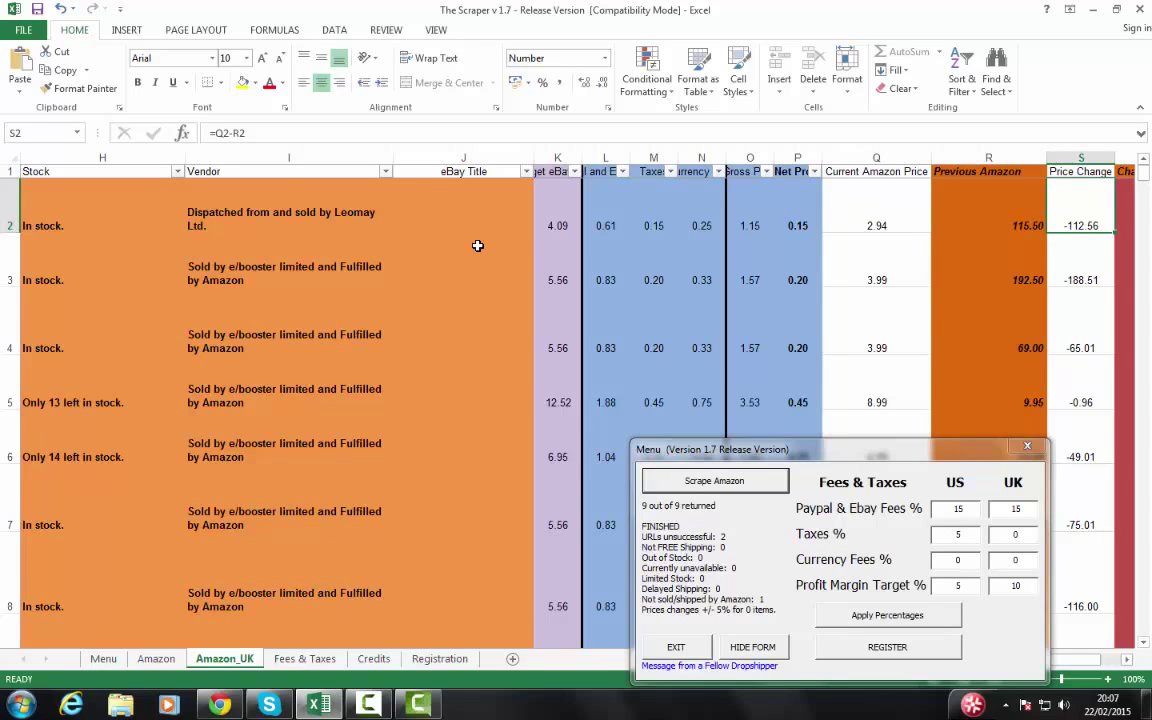
key(Right)
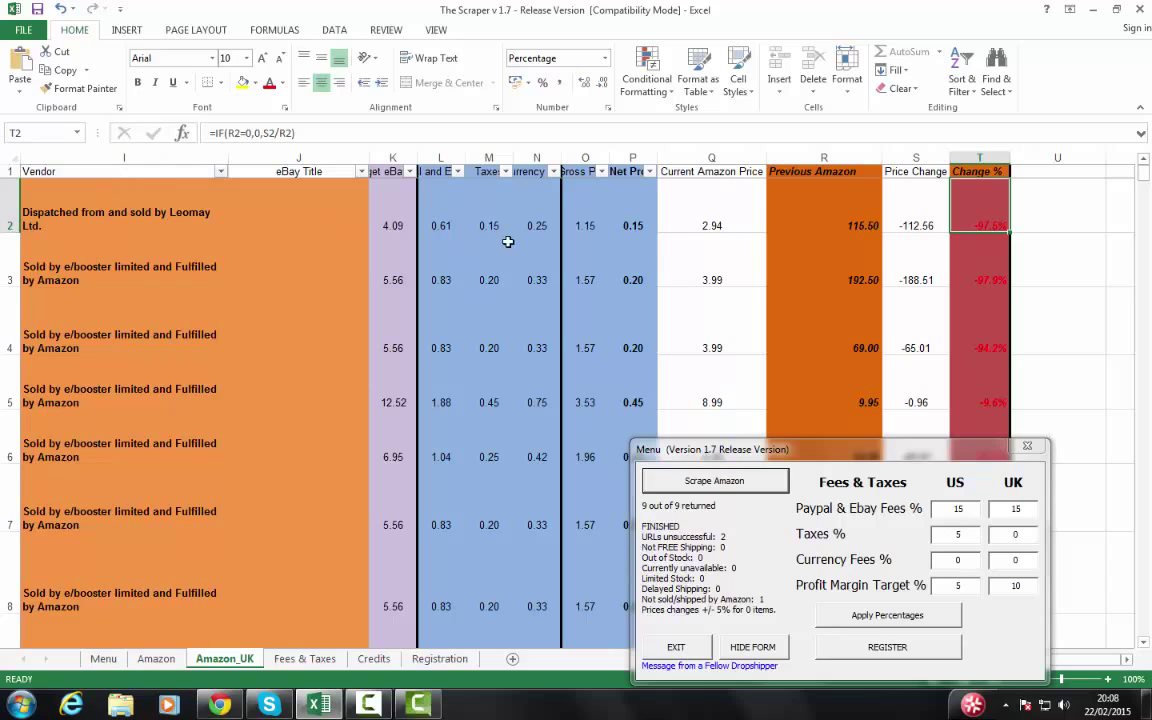
Review the first two UK products' vendors and the second product's target eBay price, fees, profit and Amazon price columns
click(165, 212)
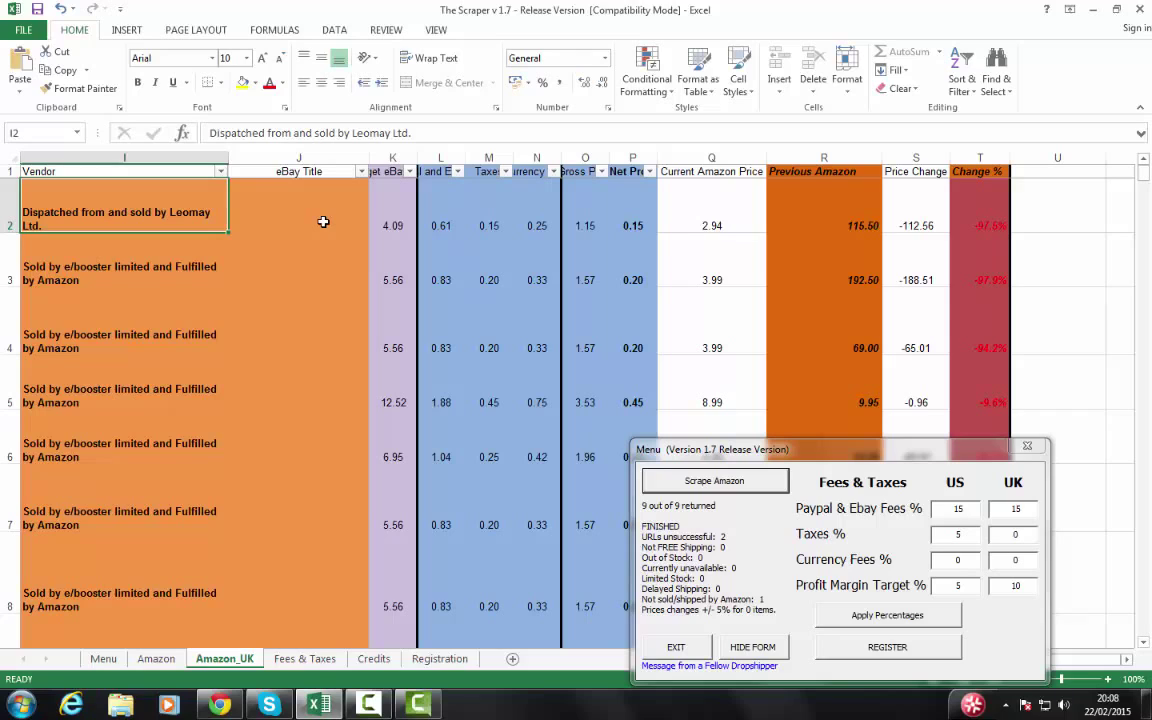
key(Down)
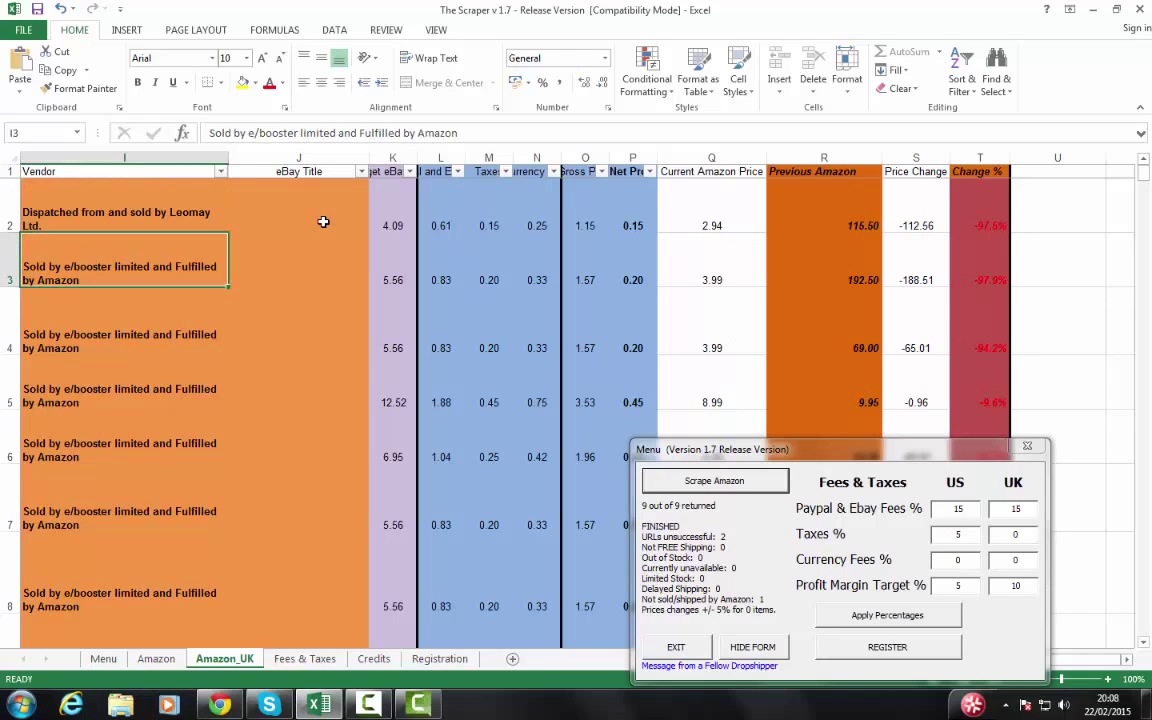
key(Right)
key(Right)
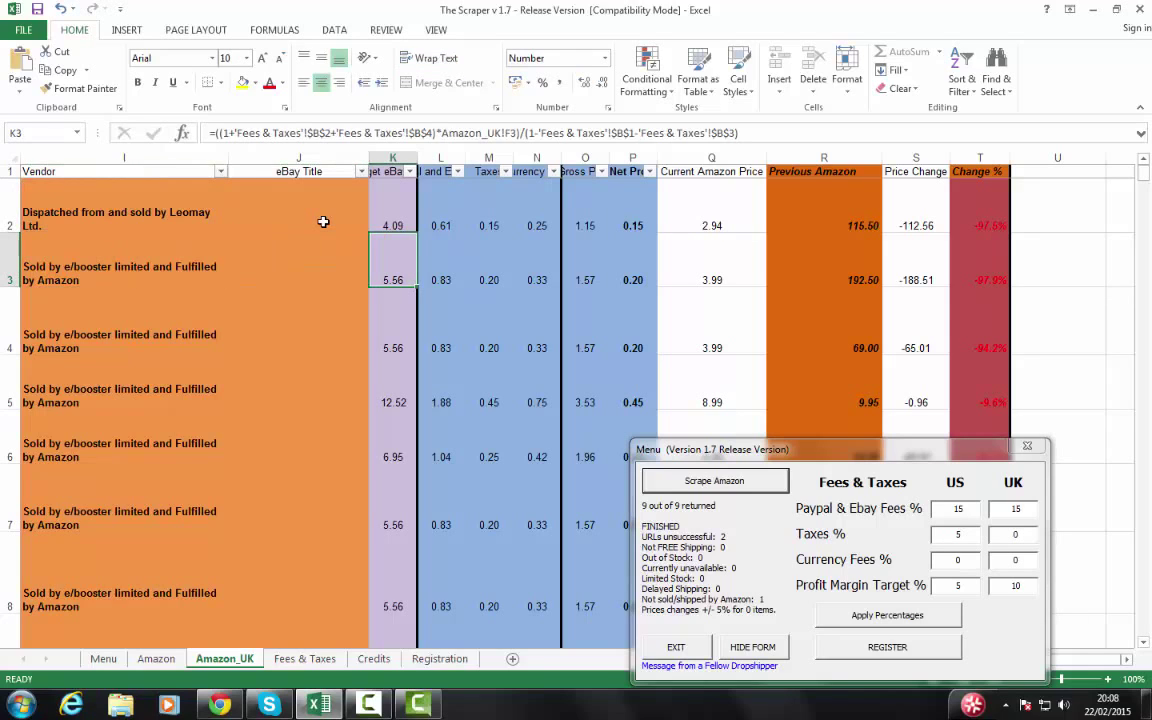
key(Right)
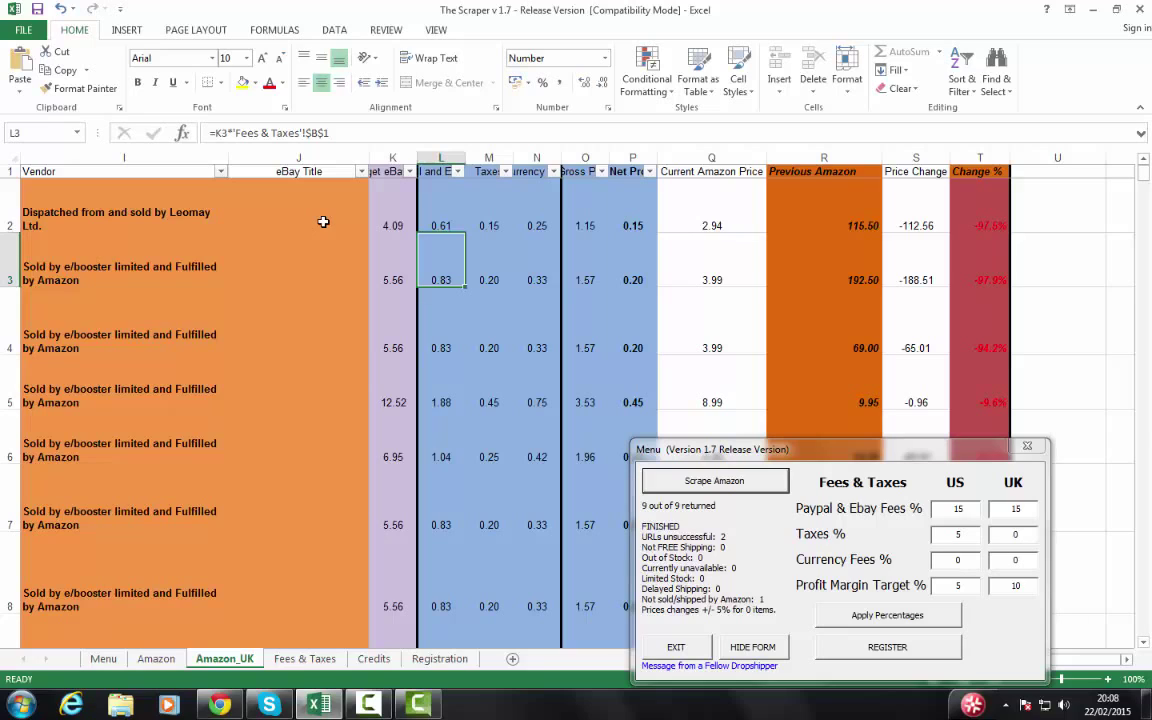
key(Right)
key(Right)
key(Right)
key(Right)
key(Right)
key(Right)
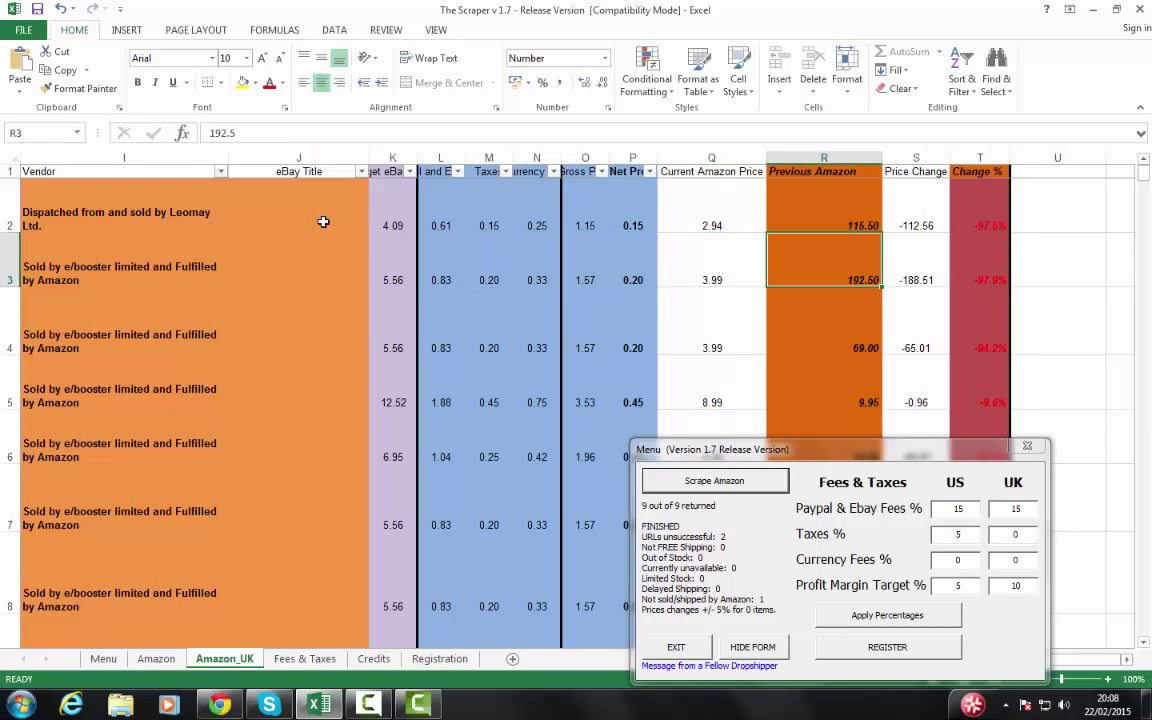
key(Left)
key(Left)
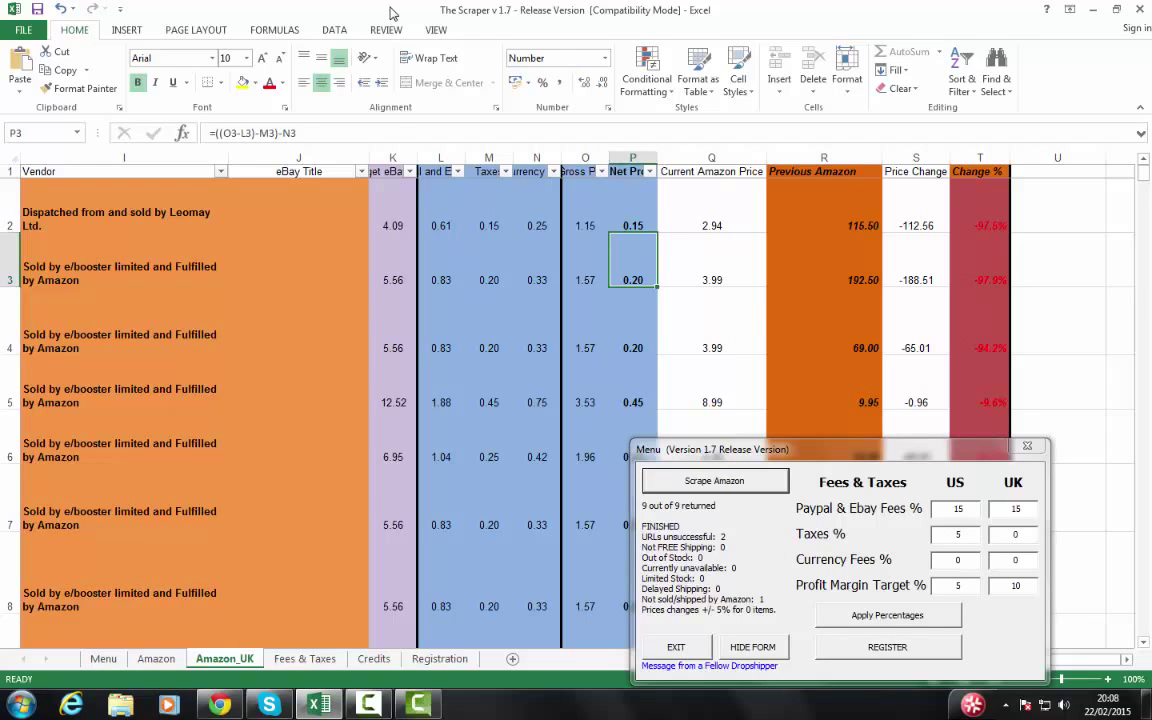
Move the Menu form over the middle of the Amazon_UK worksheet
drag(812, 450, 489, 242)
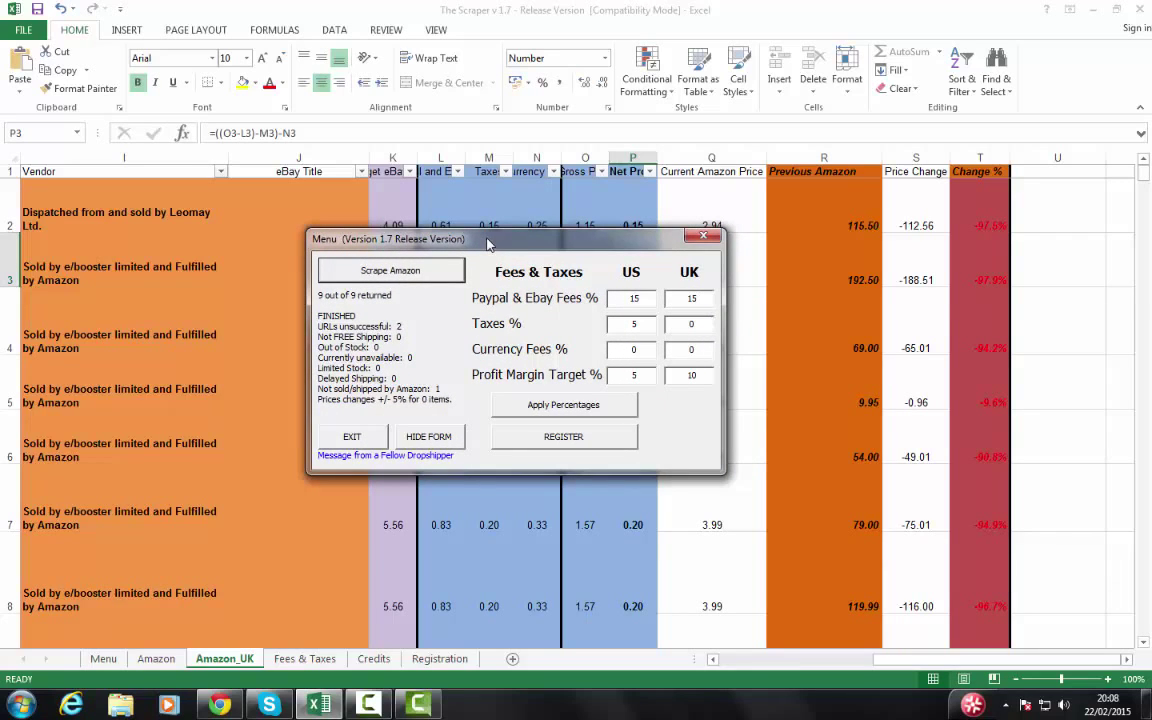